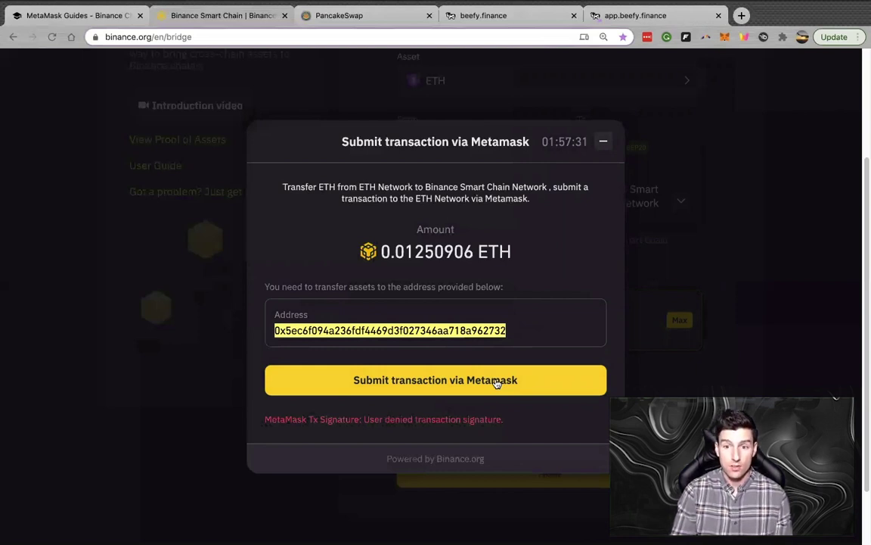
Step: Submit the 0.01250906 ETH bridge transfer to Binance Smart Chain via MetaMask, confirm it in the wallet and minimise the transfer dialog
{"action": "left_click", "coordinate": [476, 386]}
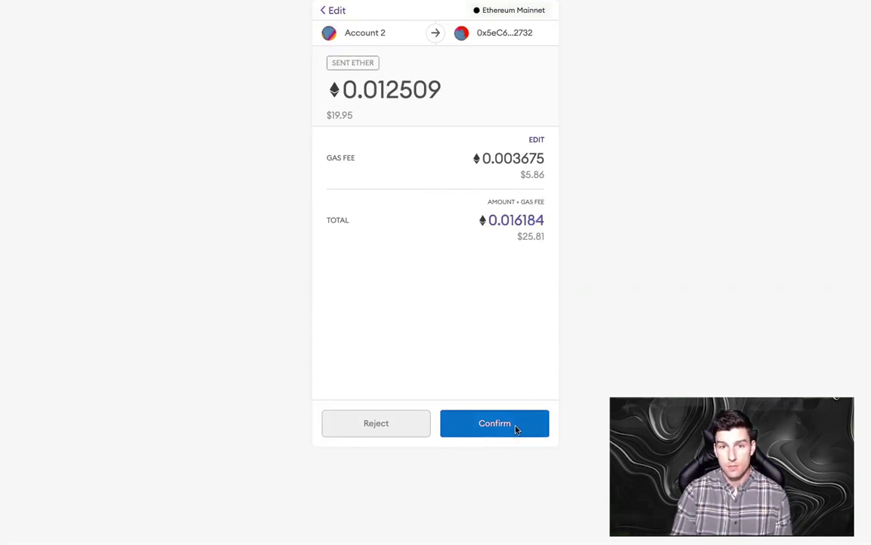
{"action": "left_click", "coordinate": [516, 426]}
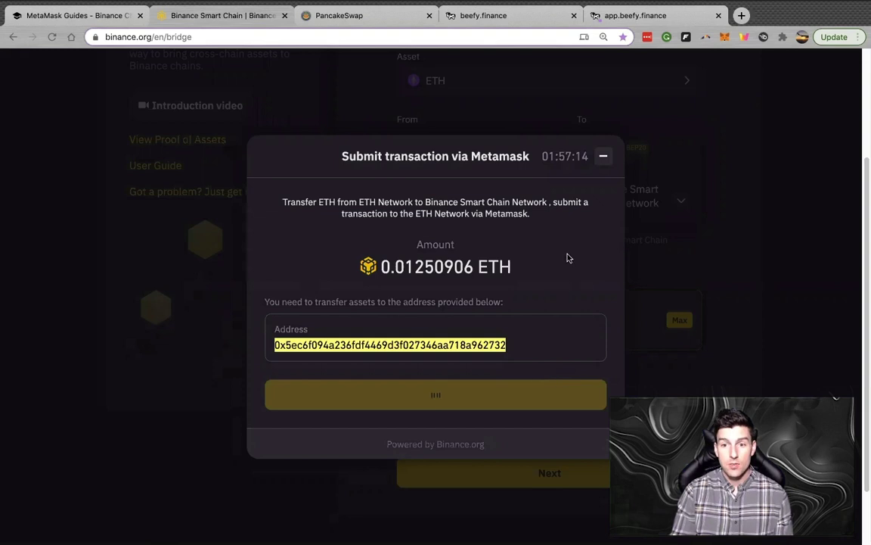
{"action": "left_click", "coordinate": [603, 156]}
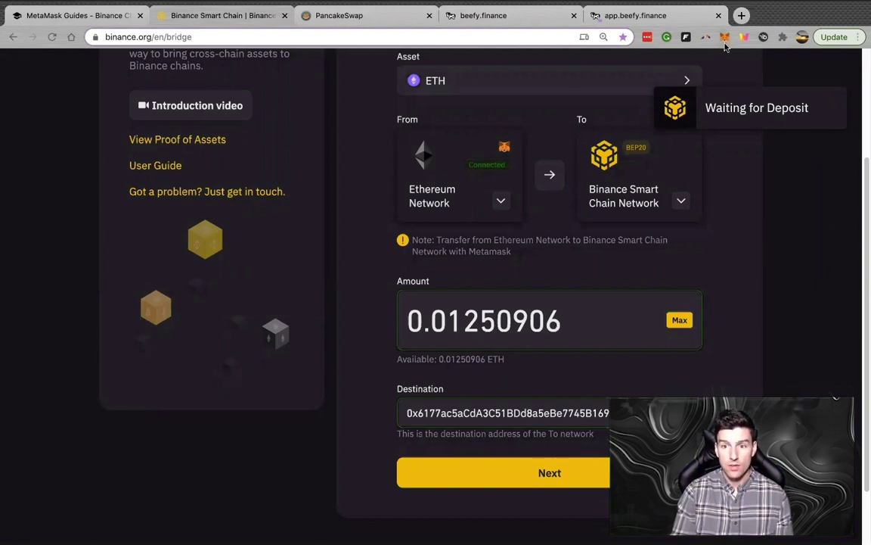
Step: Reopen the pending deposit and check the ETH transfer's confirmation progress
{"action": "left_click", "coordinate": [749, 110]}
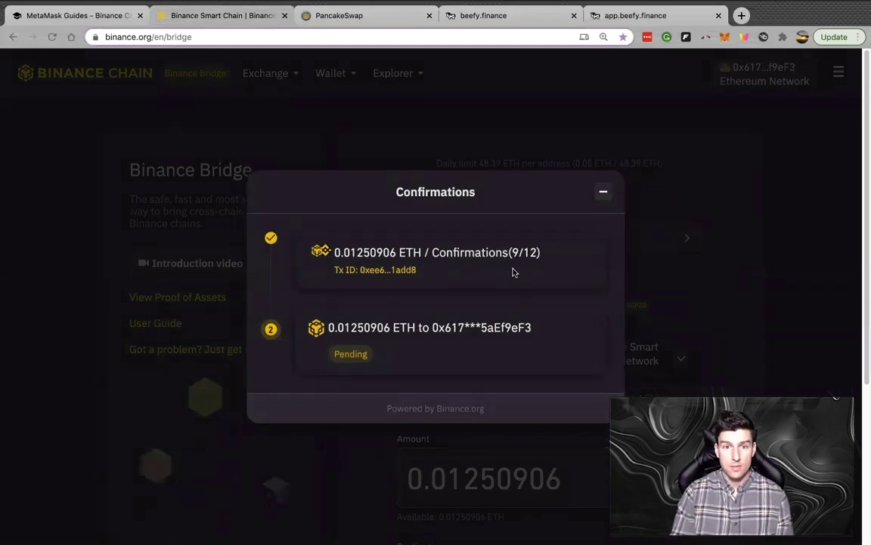
{"action": "mouse_move", "coordinate": [543, 254]}
{"action": "left_mouse_down"}
{"action": "mouse_move", "coordinate": [420, 254]}
{"action": "mouse_move", "coordinate": [509, 254]}
{"action": "left_mouse_up"}
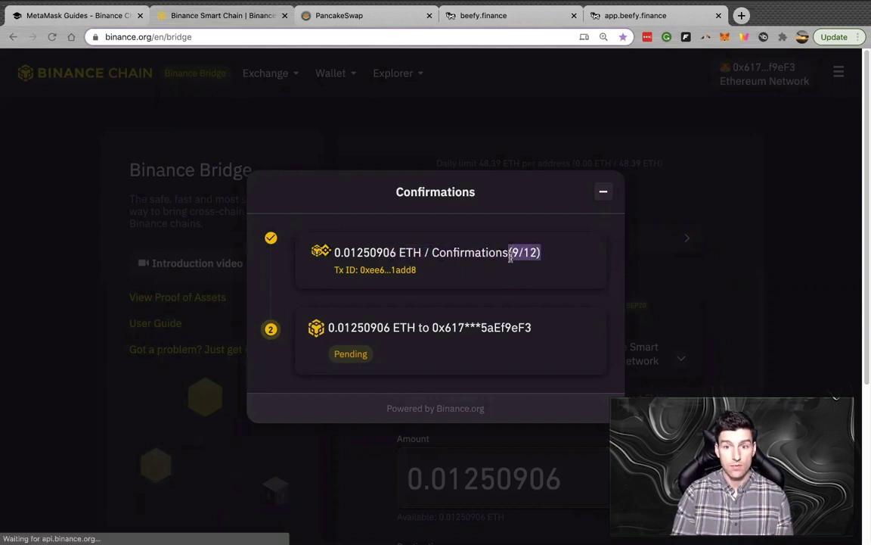
{"action": "left_click", "coordinate": [575, 264]}
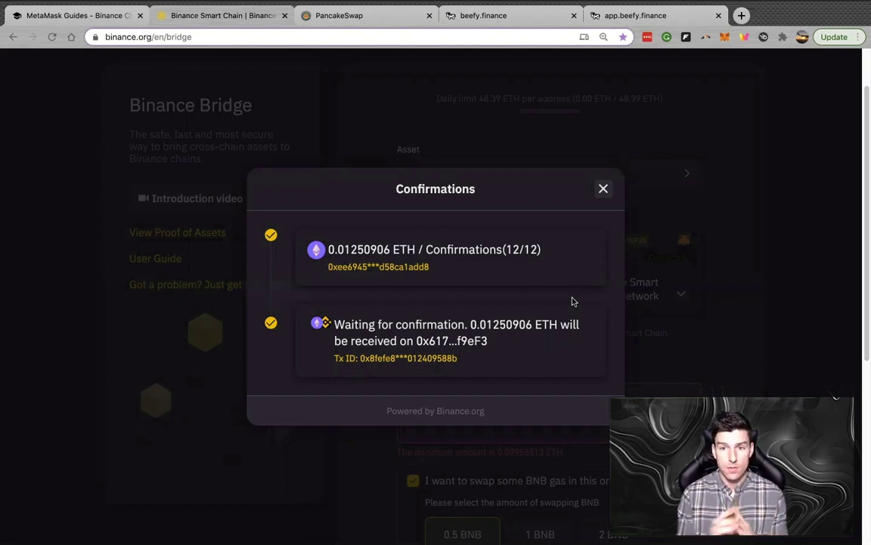
Step: Switch to PancakeSwap and look through the full list of tokens available for the exchange's From currency, then close the list
{"action": "key", "text": "ctrl+Tab"}
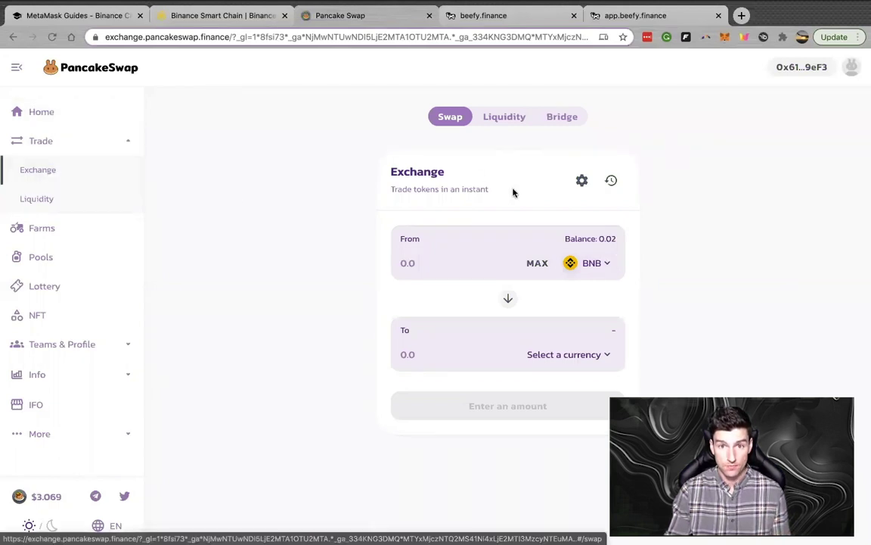
{"action": "left_click", "coordinate": [598, 265]}
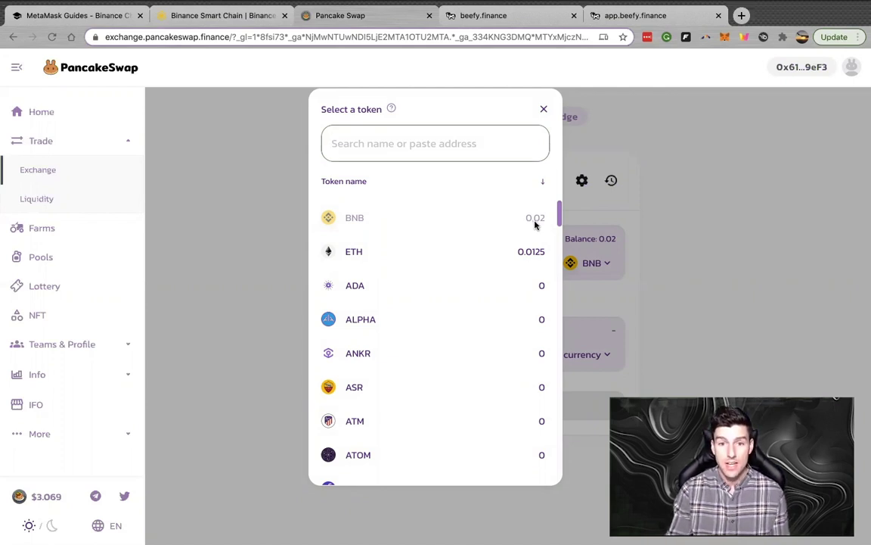
{"action": "scroll", "coordinate": [469, 315], "scroll_direction": "down", "scroll_amount": 1}
{"action": "scroll", "coordinate": [469, 316], "scroll_direction": "down", "scroll_amount": 5}
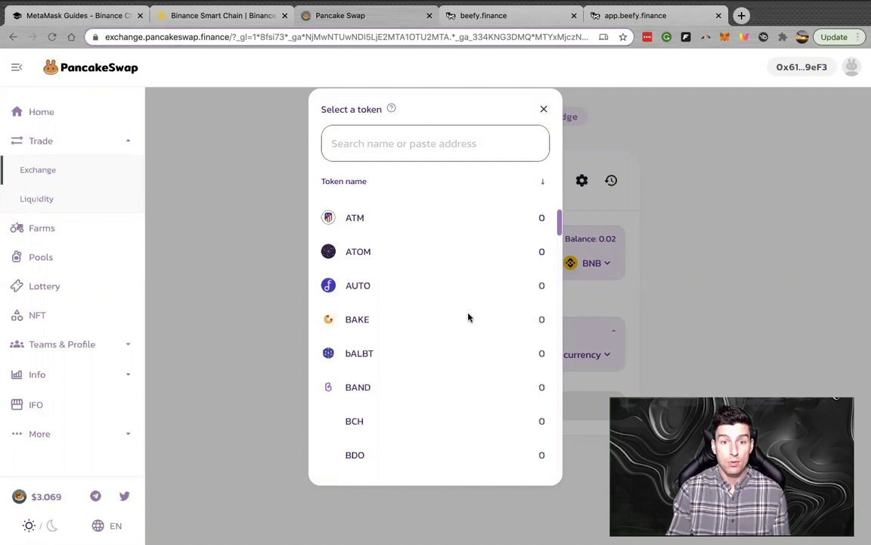
{"action": "scroll", "coordinate": [468, 318], "scroll_direction": "down", "scroll_amount": 3}
{"action": "scroll", "coordinate": [468, 318], "scroll_direction": "down", "scroll_amount": 4}
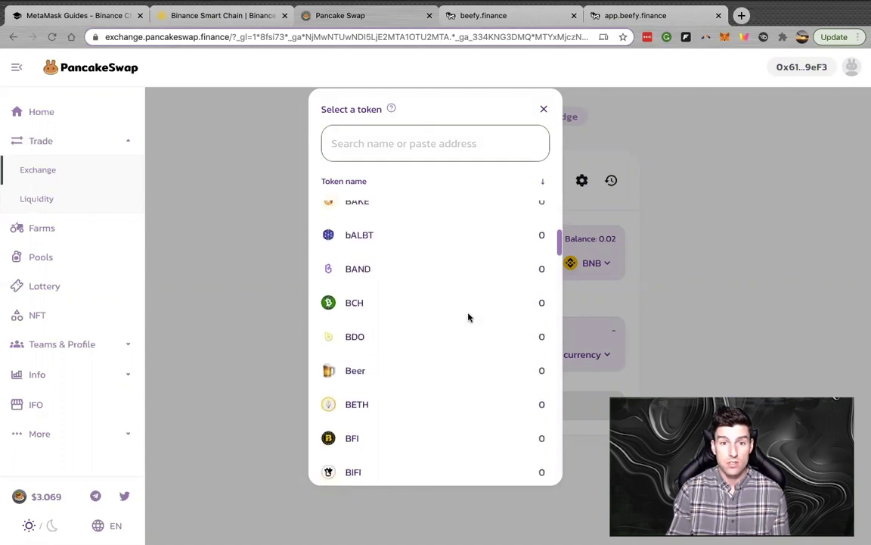
{"action": "scroll", "coordinate": [468, 318], "scroll_direction": "down", "scroll_amount": 9}
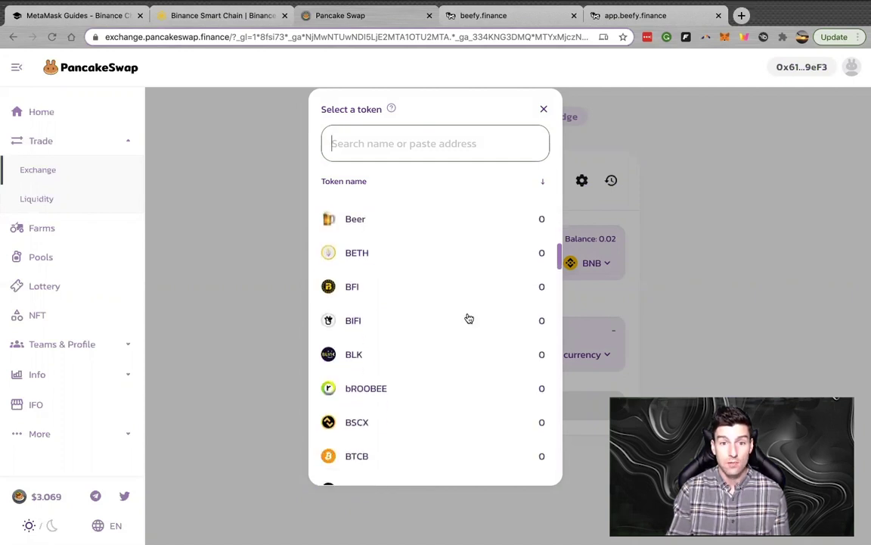
{"action": "scroll", "coordinate": [468, 317], "scroll_direction": "down", "scroll_amount": 1}
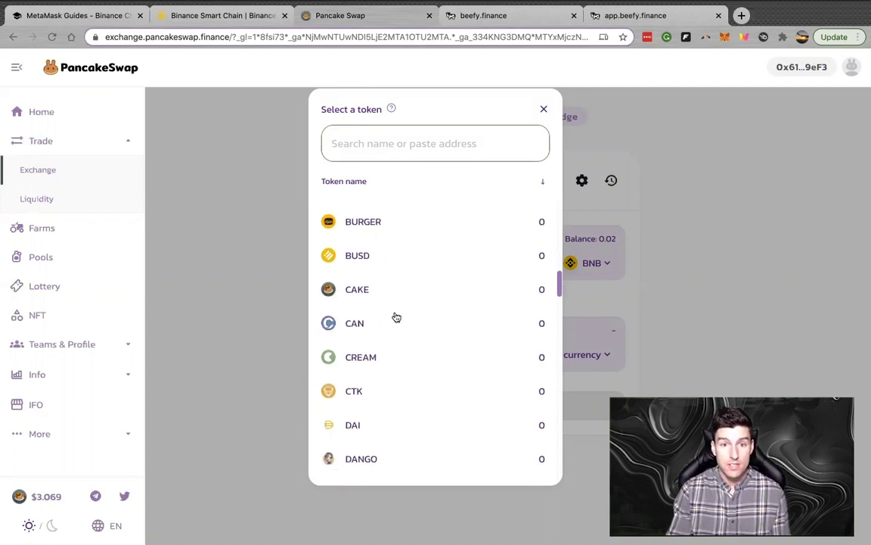
{"action": "scroll", "coordinate": [394, 320], "scroll_direction": "down", "scroll_amount": 2}
{"action": "scroll", "coordinate": [375, 359], "scroll_direction": "down", "scroll_amount": 3}
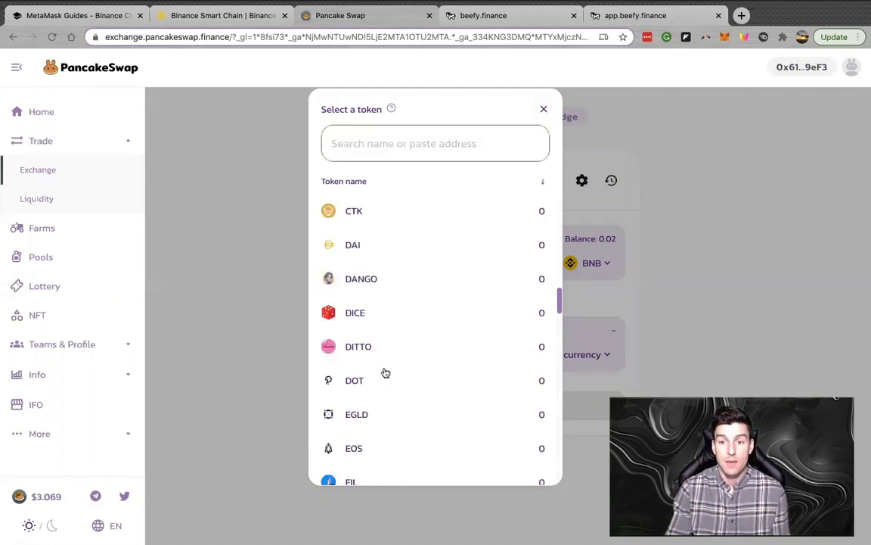
{"action": "scroll", "coordinate": [384, 372], "scroll_direction": "down", "scroll_amount": 15}
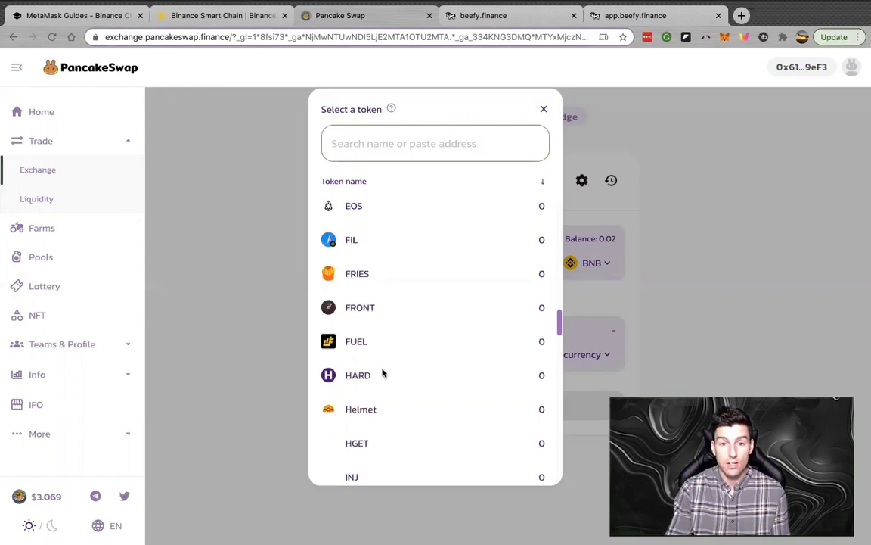
{"action": "scroll", "coordinate": [384, 371], "scroll_direction": "down", "scroll_amount": 15}
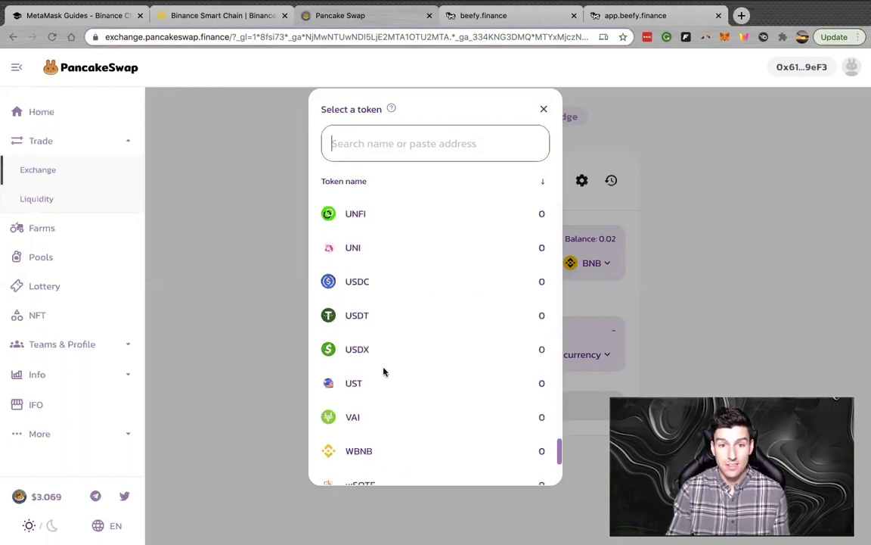
{"action": "scroll", "coordinate": [384, 372], "scroll_direction": "down", "scroll_amount": 5}
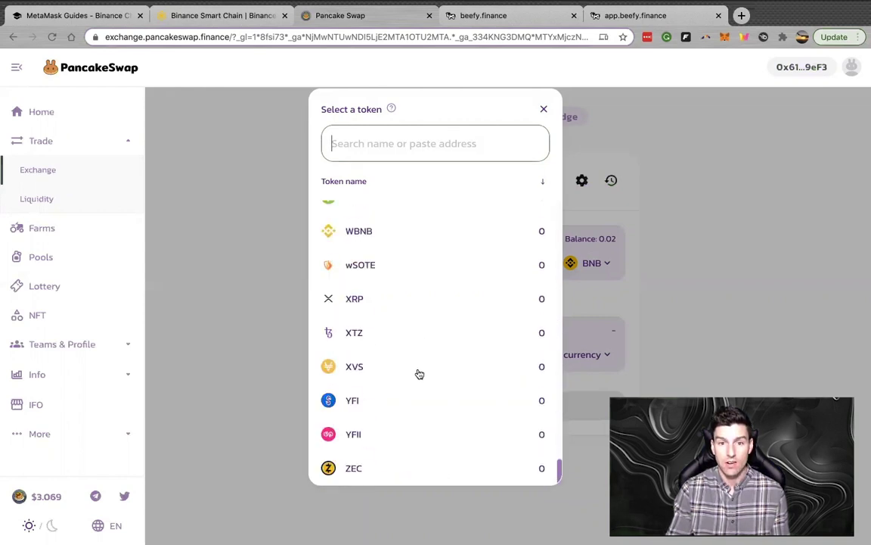
{"action": "left_click", "coordinate": [543, 109]}
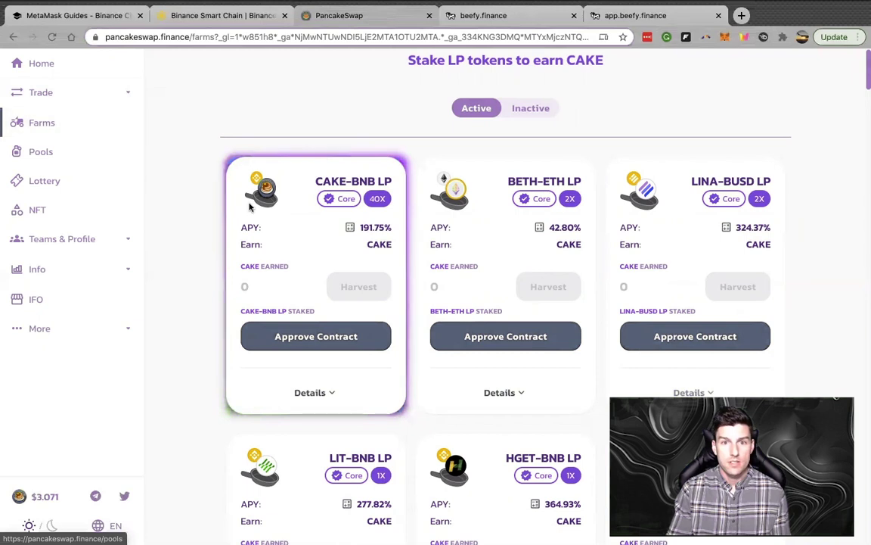
Step: Examine the available liquidity pairs and their APYs on the Farms page, focusing on the CAKE-BNB LP farm
{"action": "left_click_drag", "start_coordinate": [392, 227], "coordinate": [360, 226]}
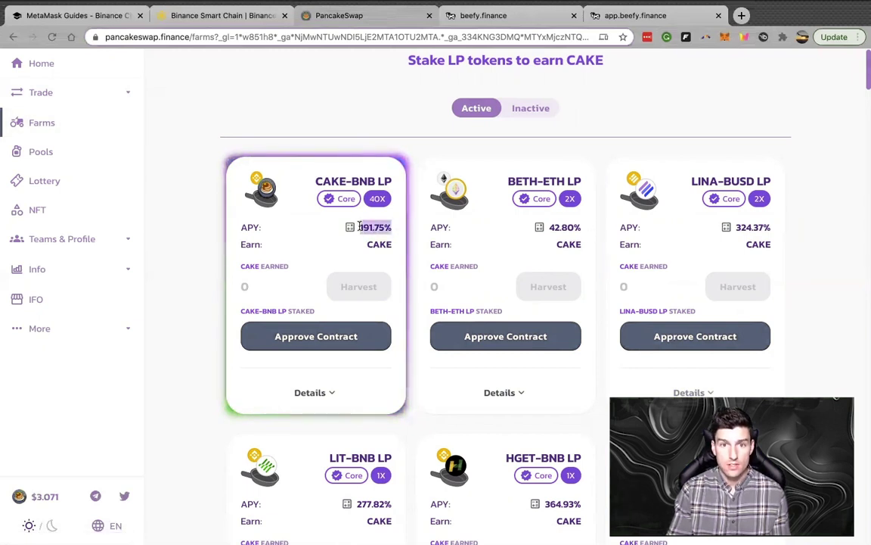
{"action": "left_click", "coordinate": [404, 232]}
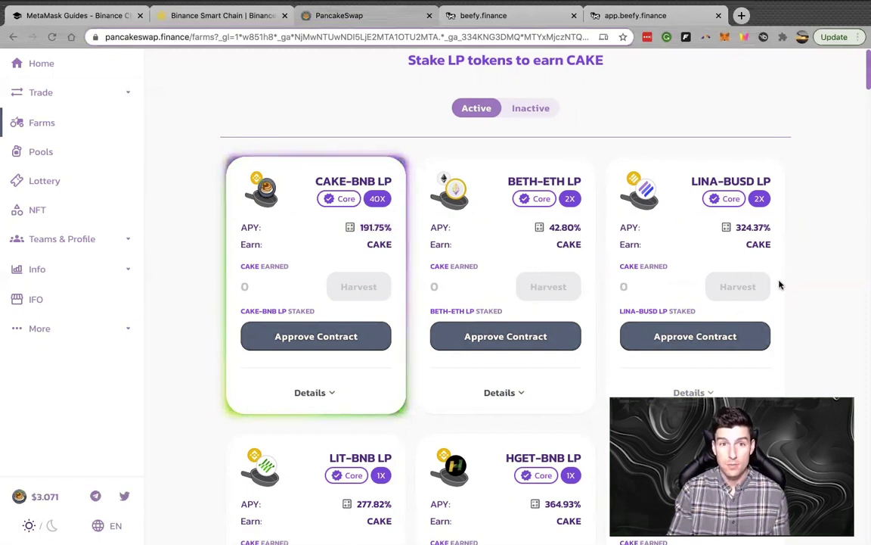
{"action": "scroll", "coordinate": [428, 246], "scroll_direction": "down", "scroll_amount": 4}
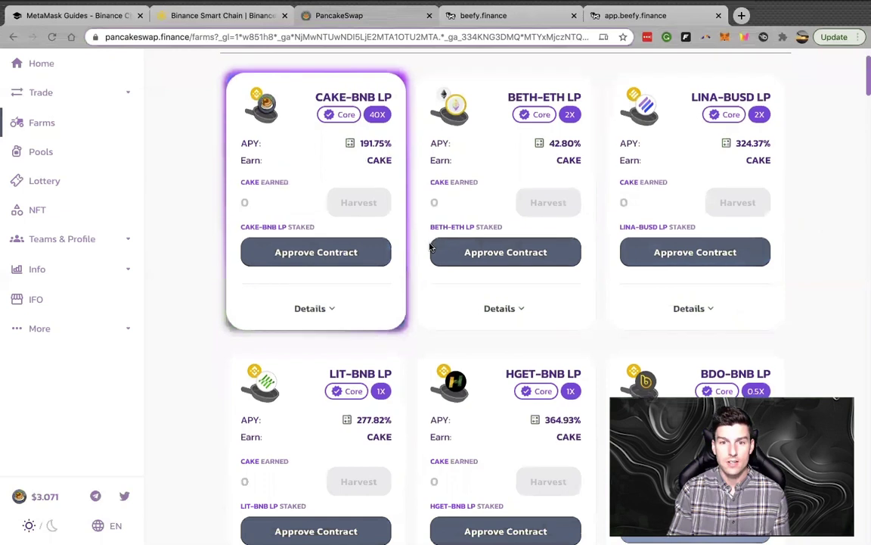
{"action": "scroll", "coordinate": [429, 246], "scroll_direction": "down", "scroll_amount": 3}
{"action": "scroll", "coordinate": [429, 246], "scroll_direction": "down", "scroll_amount": 1}
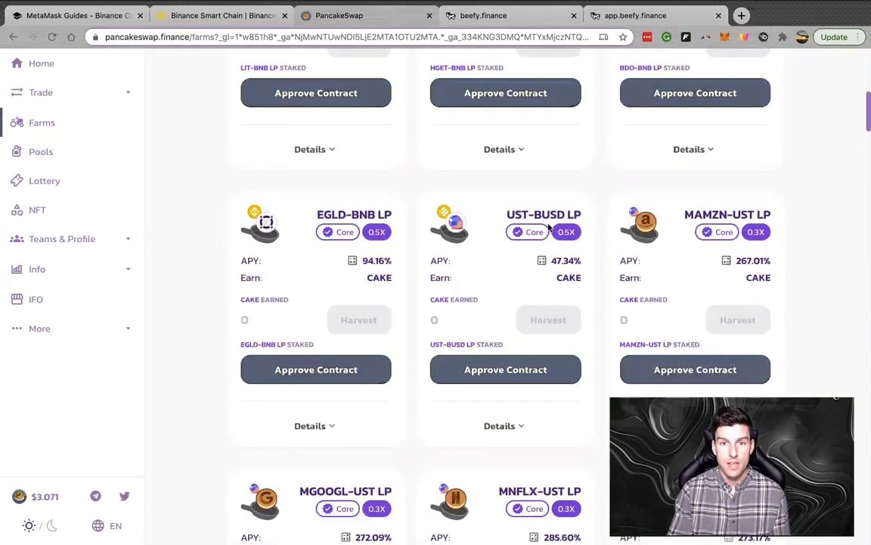
{"action": "scroll", "coordinate": [472, 249], "scroll_direction": "down", "scroll_amount": 15}
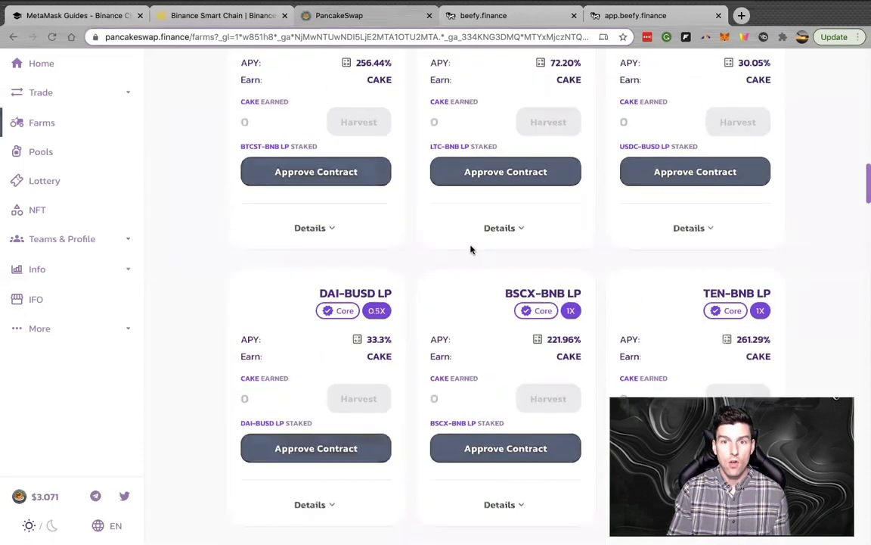
{"action": "scroll", "coordinate": [471, 249], "scroll_direction": "down", "scroll_amount": 14}
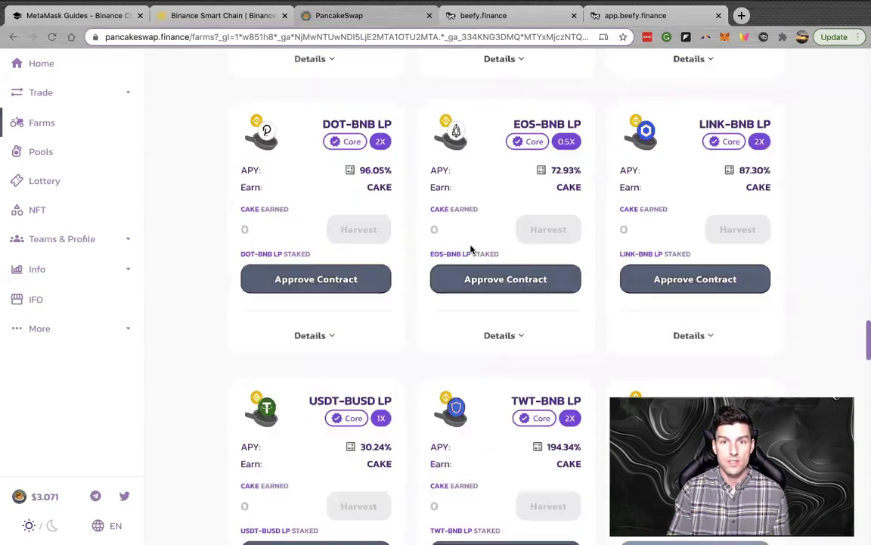
{"action": "scroll", "coordinate": [469, 248], "scroll_direction": "up", "scroll_amount": 14}
{"action": "scroll", "coordinate": [469, 248], "scroll_direction": "up", "scroll_amount": 20}
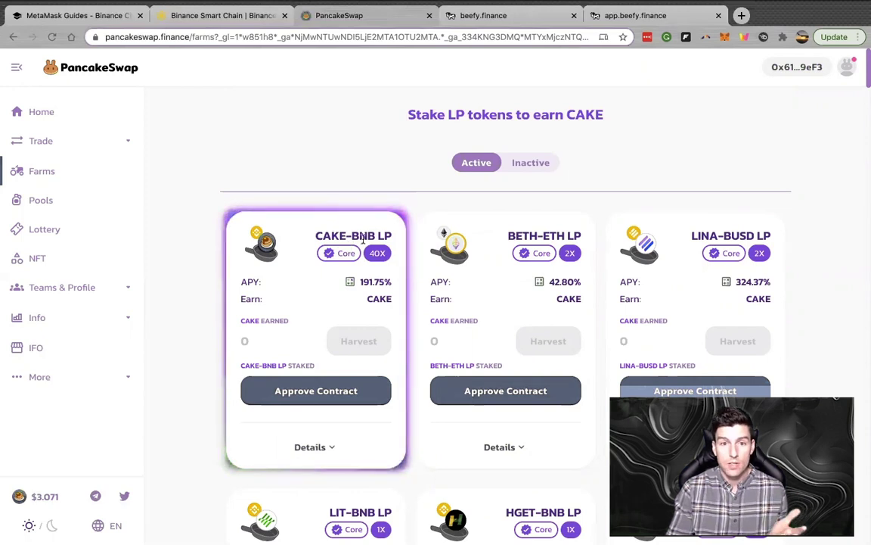
{"action": "left_click_drag", "start_coordinate": [374, 236], "coordinate": [317, 235]}
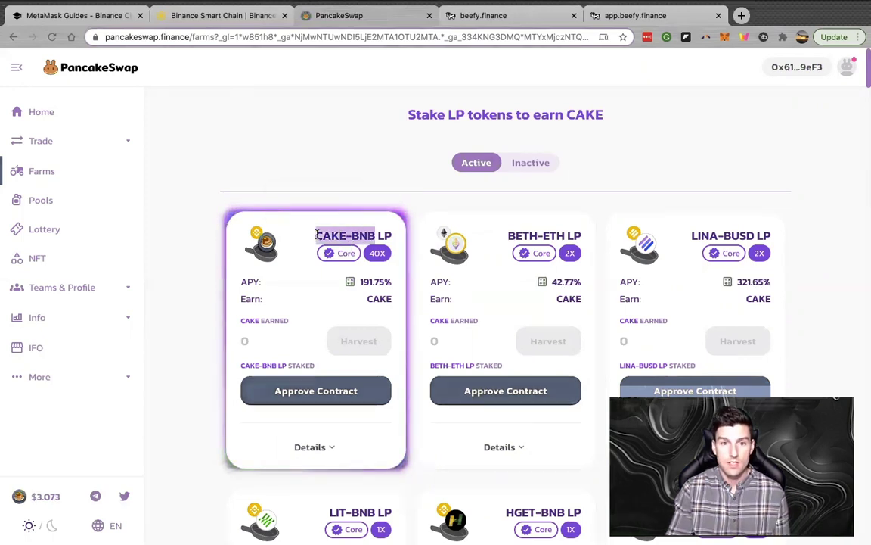
{"action": "left_click", "coordinate": [177, 184]}
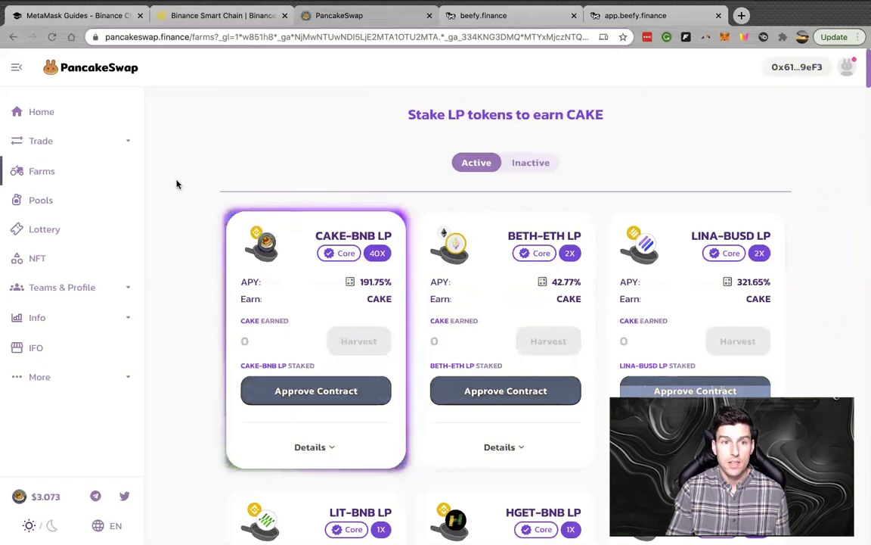
Step: Open the token exchange and set up a swap from ETH to CAKE
{"action": "left_click", "coordinate": [76, 141]}
{"action": "left_click", "coordinate": [451, 117]}
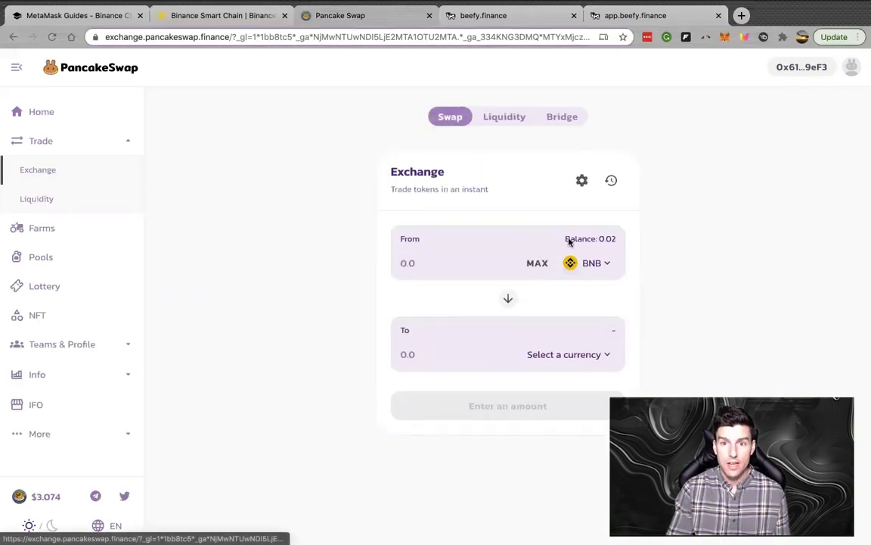
{"action": "left_click", "coordinate": [601, 263]}
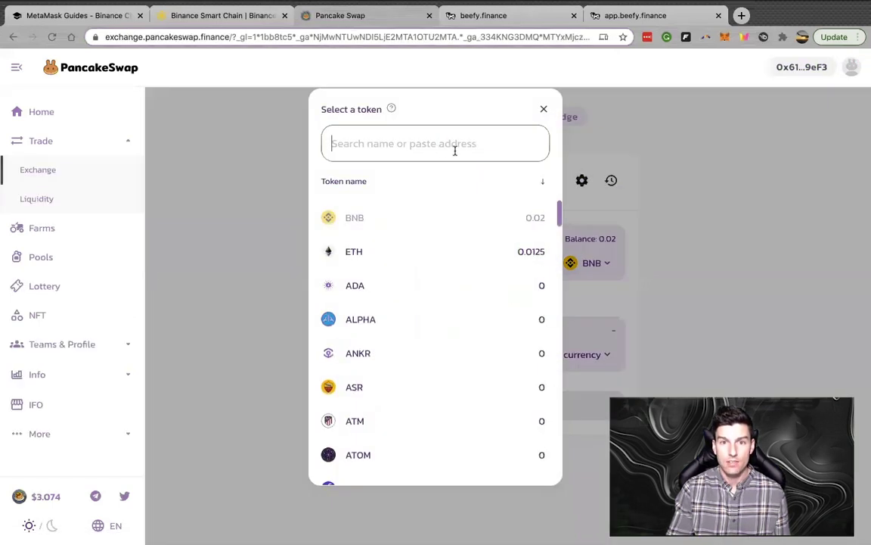
{"action": "left_click", "coordinate": [535, 252]}
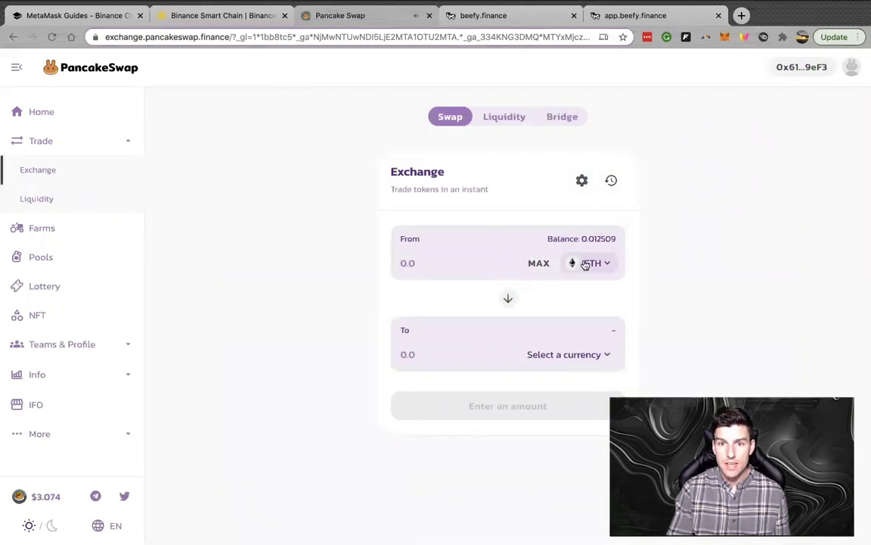
{"action": "left_click", "coordinate": [577, 356]}
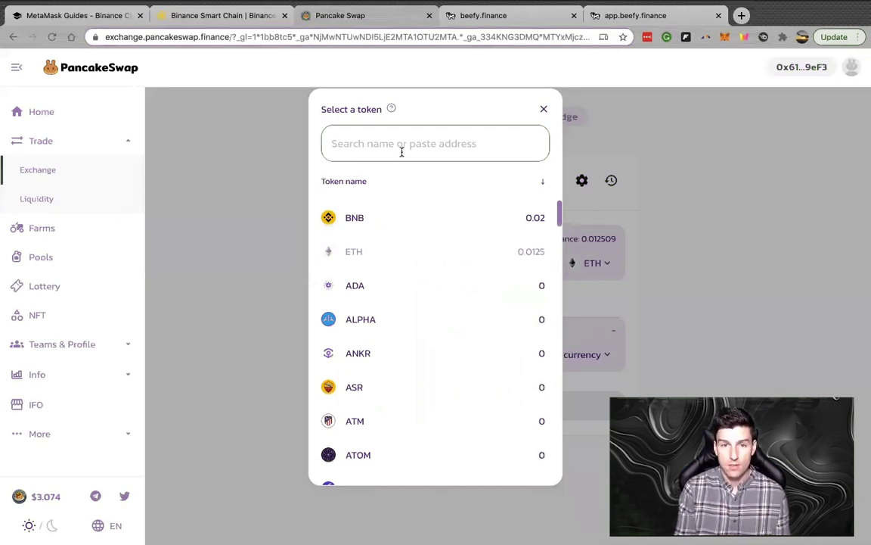
{"action": "type", "text": "cake"}
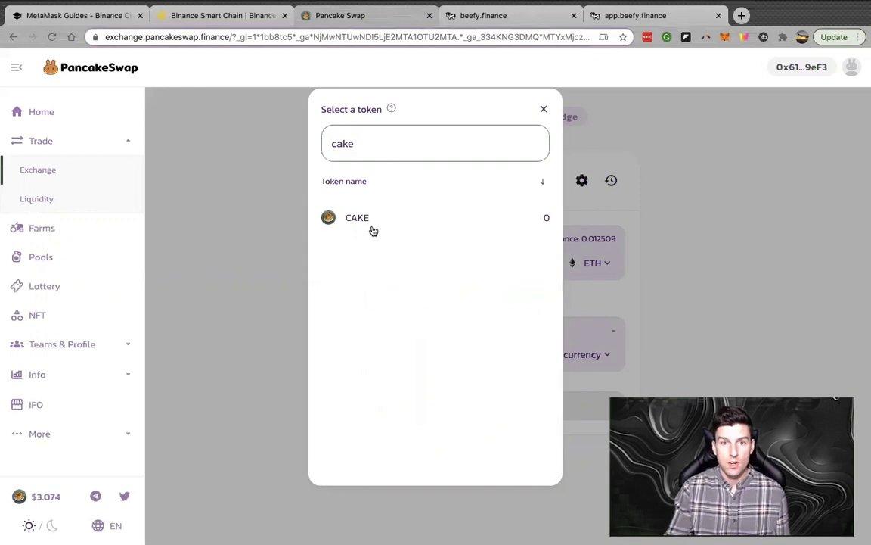
{"action": "left_click", "coordinate": [373, 225]}
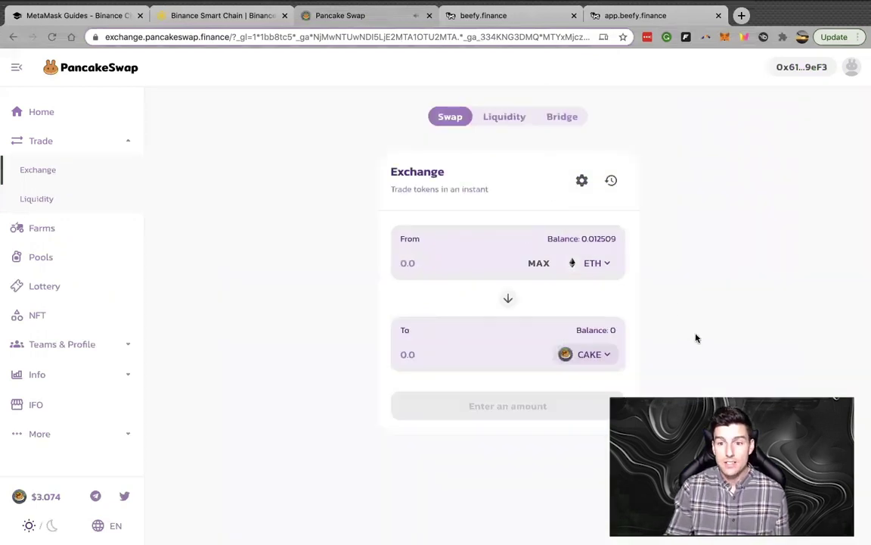
Step: Set the amount of ETH to swap to .005
{"action": "left_click", "coordinate": [448, 260]}
{"action": "type", "text": "1"}
{"action": "type", "text": "0"}
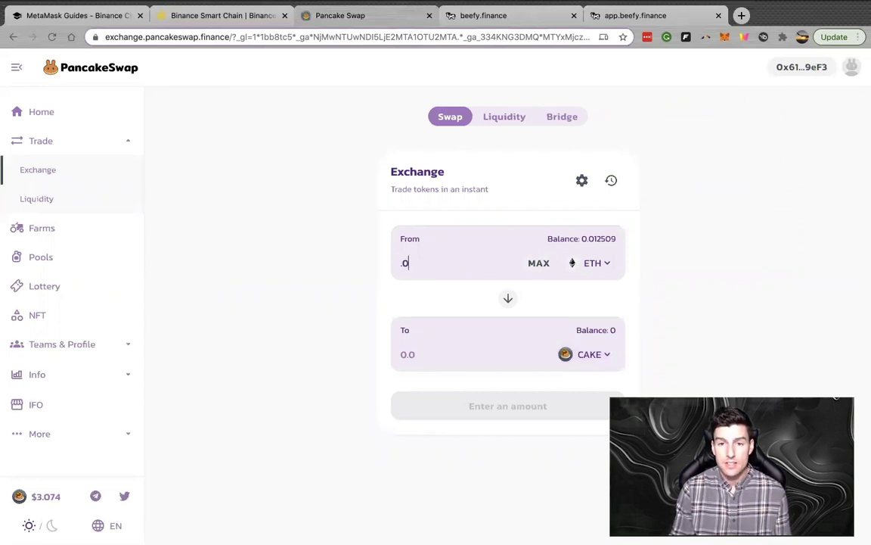
{"action": "type", "text": "0"}
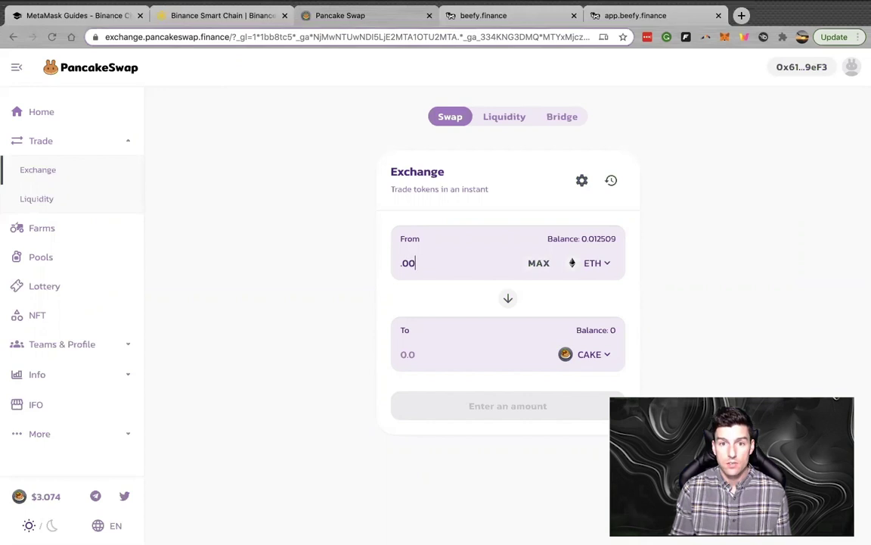
{"action": "type", "text": "5"}
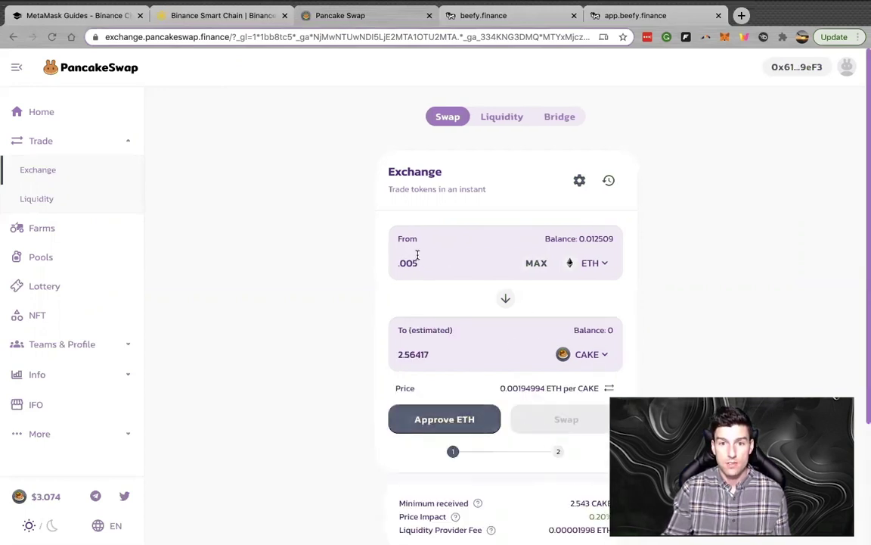
Step: Approve PancakeSwap's spending of ETH and swap 0.005 ETH for CAKE, confirming both transactions in the wallet
{"action": "left_click", "coordinate": [439, 421]}
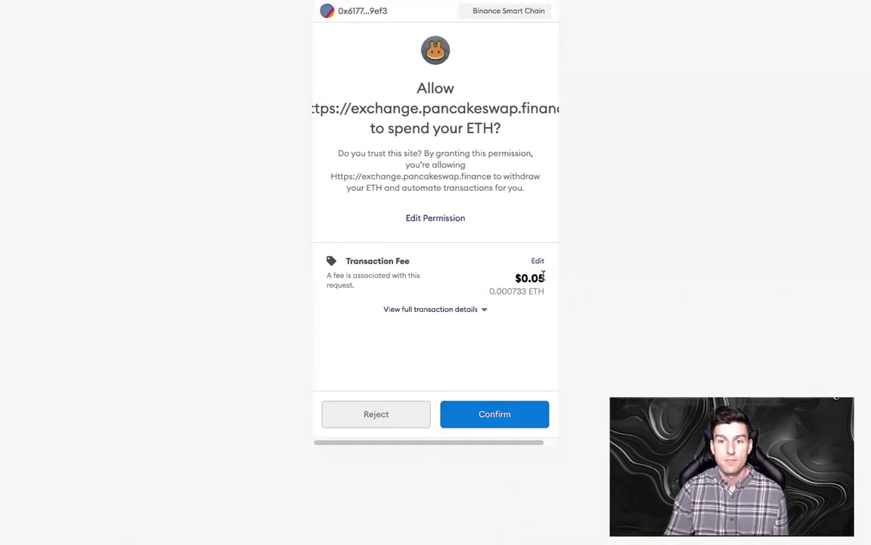
{"action": "left_click", "coordinate": [504, 420]}
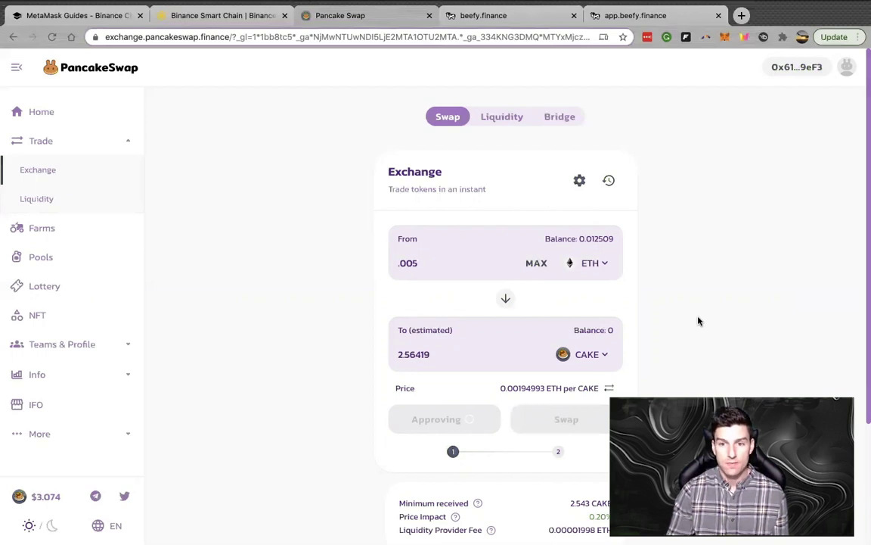
{"action": "scroll", "coordinate": [566, 369], "scroll_direction": "down", "scroll_amount": 1}
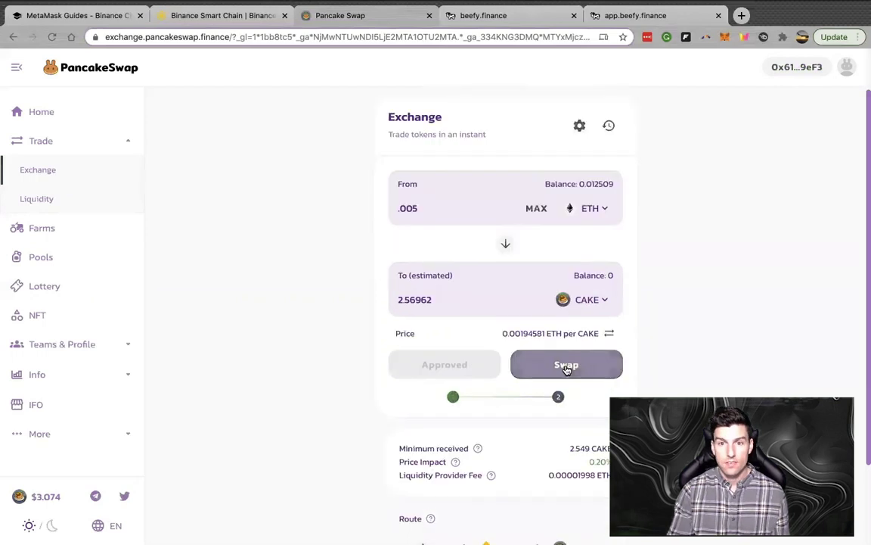
{"action": "left_click", "coordinate": [567, 368]}
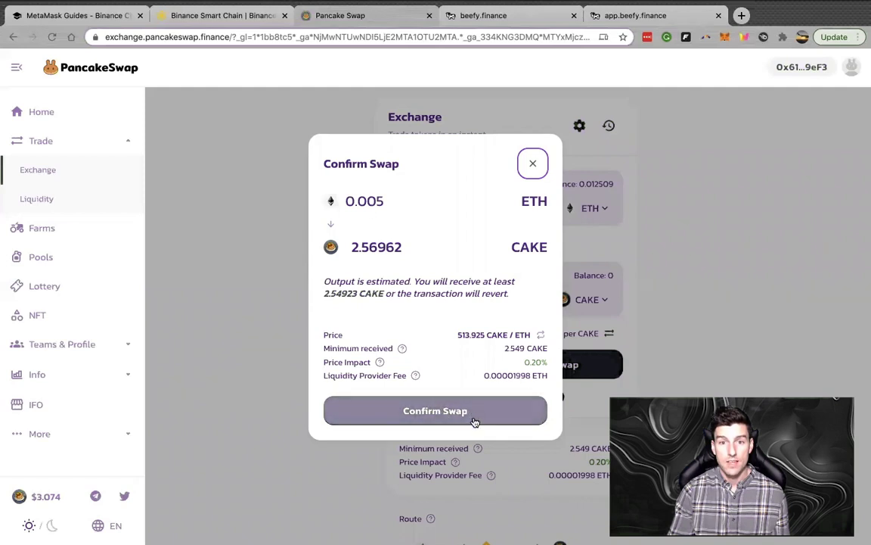
{"action": "left_click", "coordinate": [469, 415]}
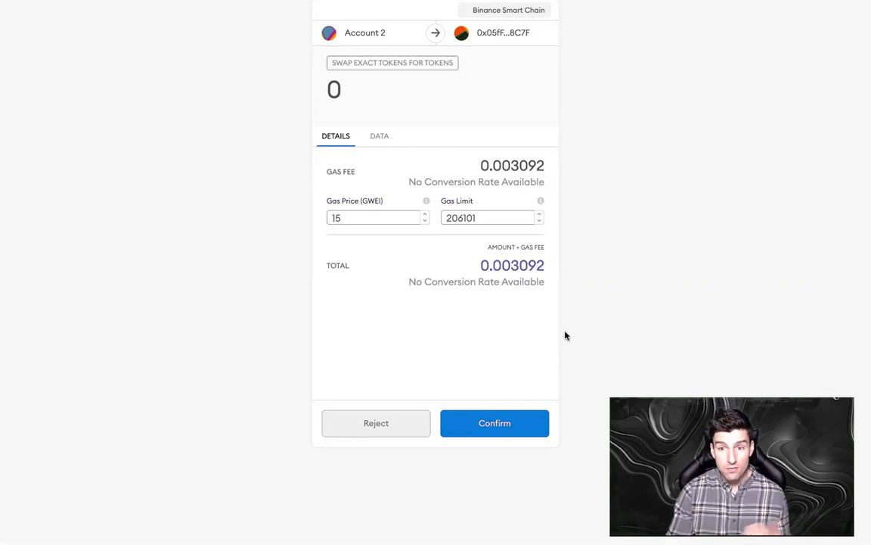
{"action": "left_click", "coordinate": [503, 433]}
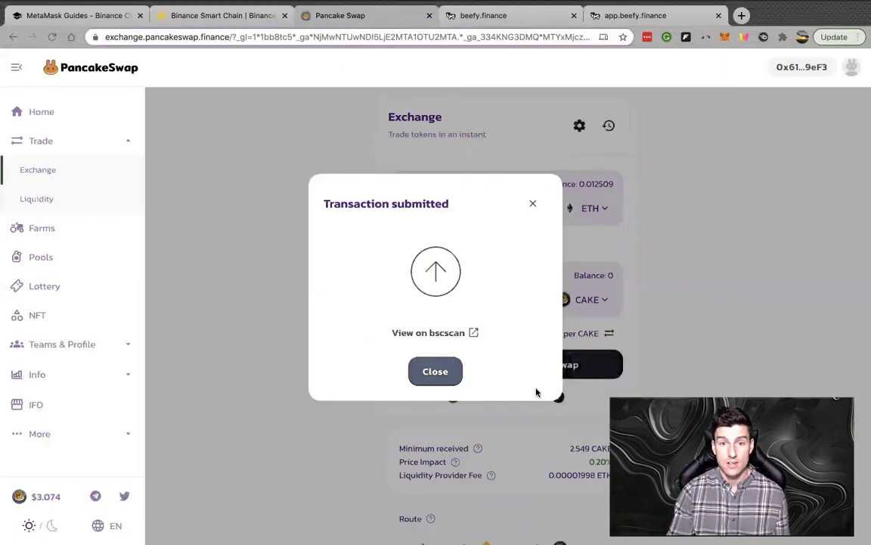
{"action": "left_click", "coordinate": [437, 371]}
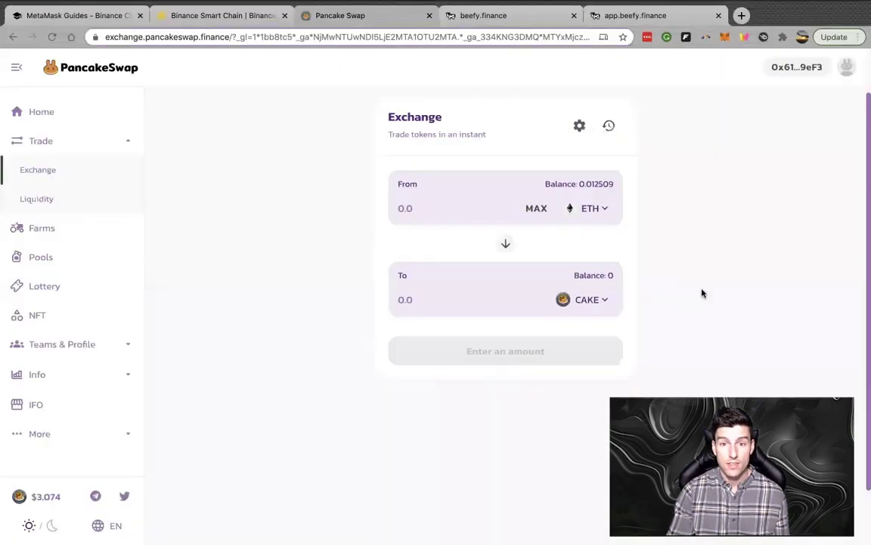
Step: Set up a liquidity deposit pairing CAKE with BNB and set the BNB amount to .005
{"action": "left_click", "coordinate": [592, 299]}
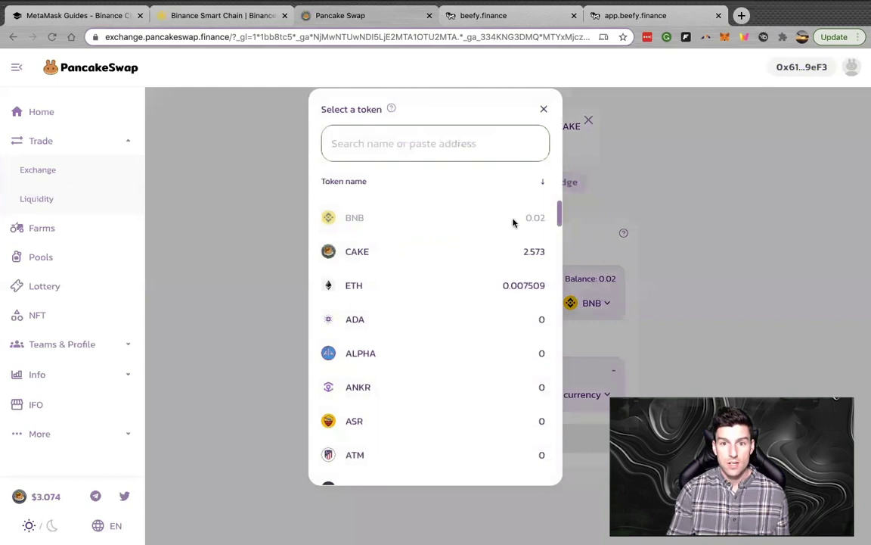
{"action": "left_click", "coordinate": [363, 255]}
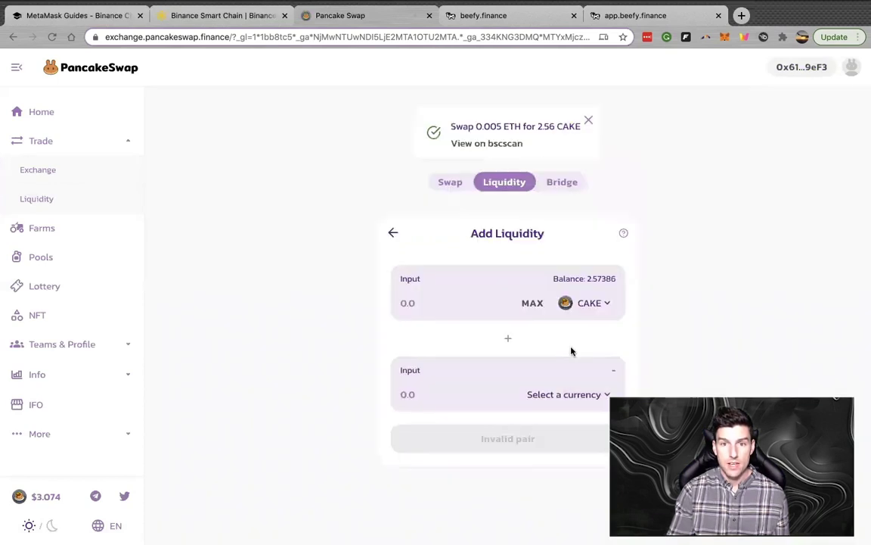
{"action": "left_click", "coordinate": [563, 395]}
{"action": "left_click", "coordinate": [356, 218]}
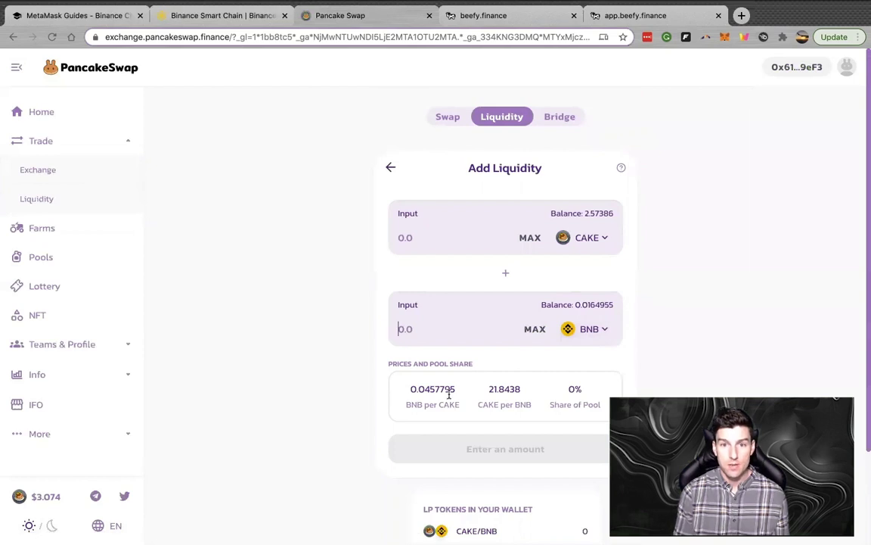
{"action": "type", "text": ".0"}
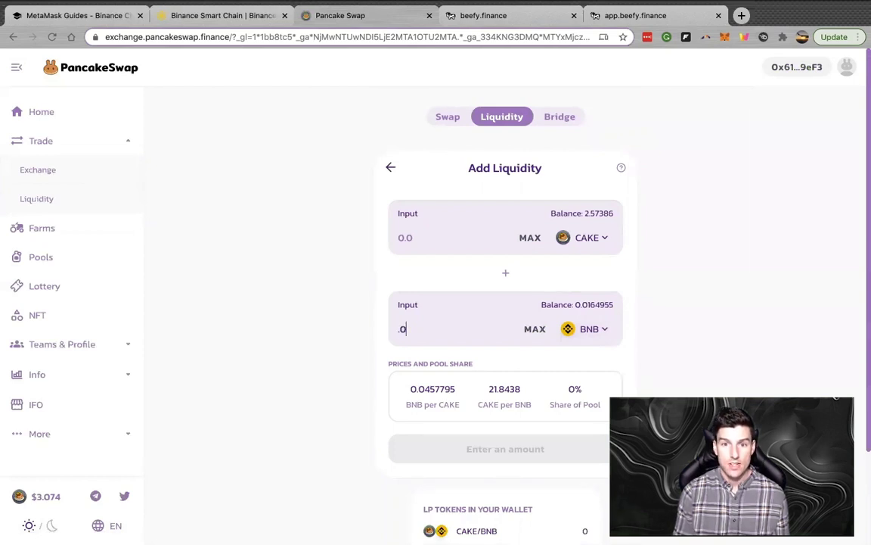
{"action": "type", "text": "0"}
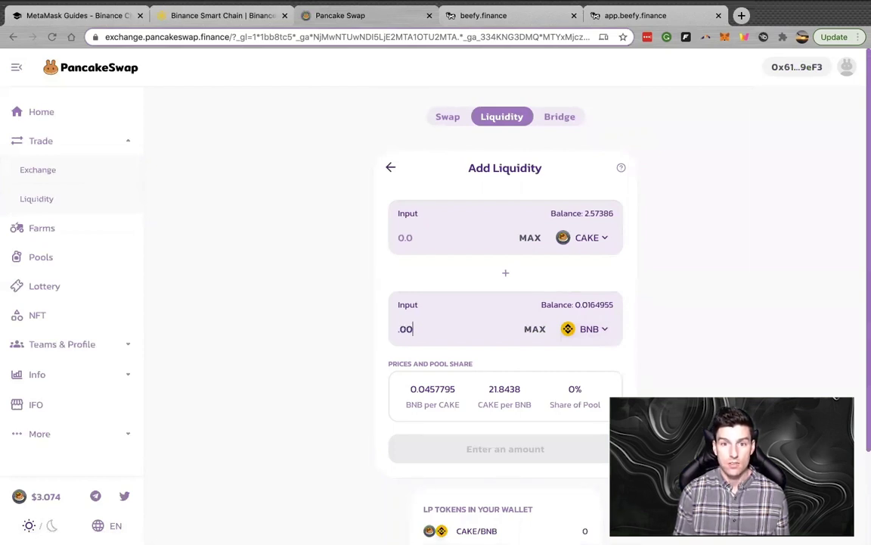
{"action": "type", "text": "5"}
Step: Approve PancakeSwap's spending of CAKE for the liquidity deposit and confirm the permission in the wallet
{"action": "scroll", "coordinate": [539, 278], "scroll_direction": "down", "scroll_amount": 1}
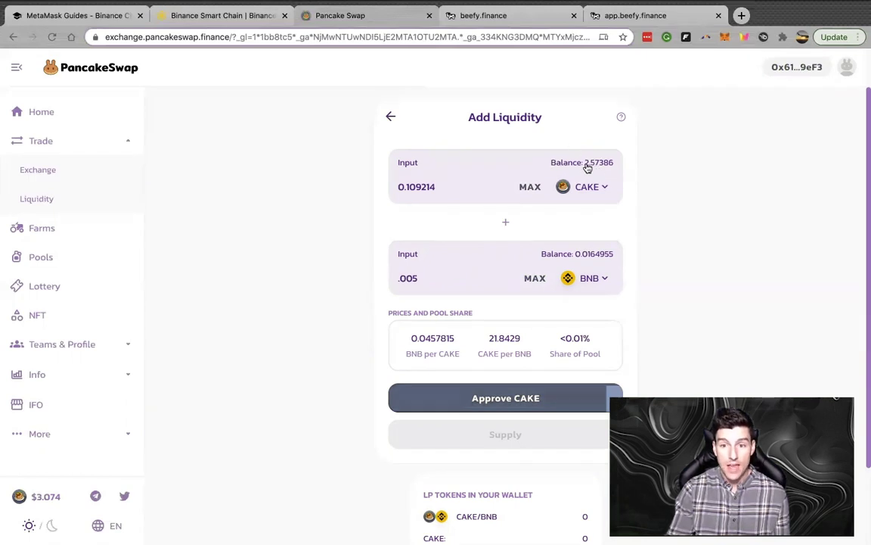
{"action": "left_click", "coordinate": [518, 403]}
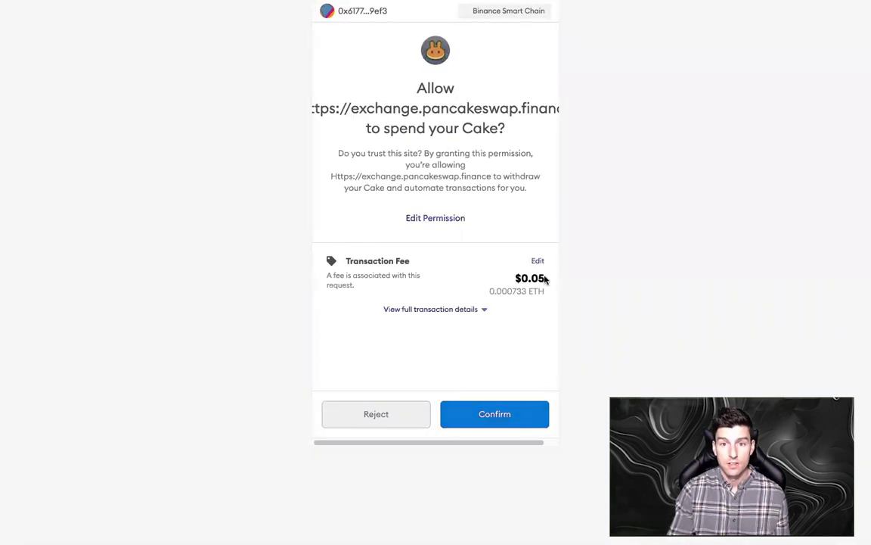
{"action": "left_click", "coordinate": [503, 417]}
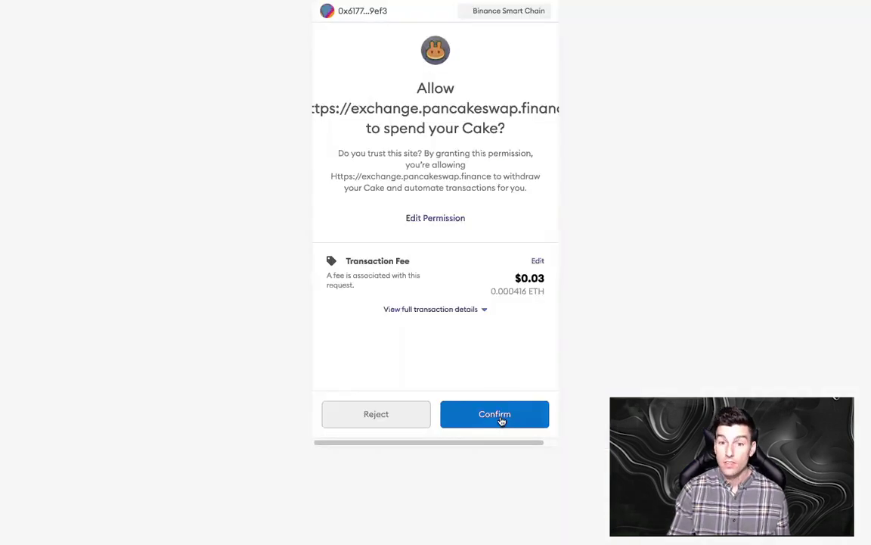
{"action": "left_click", "coordinate": [500, 417]}
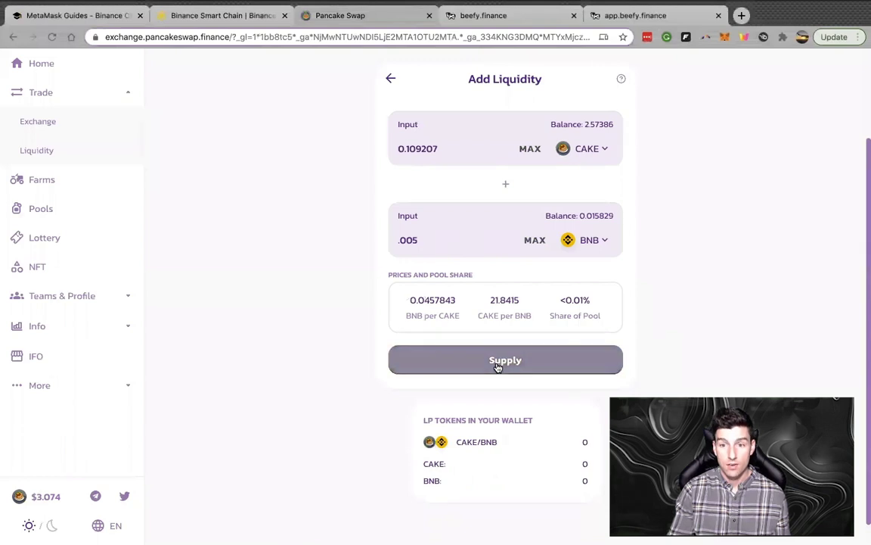
Step: Supply 0.109207 CAKE and 0.005 BNB to the CAKE/BNB pool and check the LP tokens in the wallet
{"action": "left_click", "coordinate": [498, 361]}
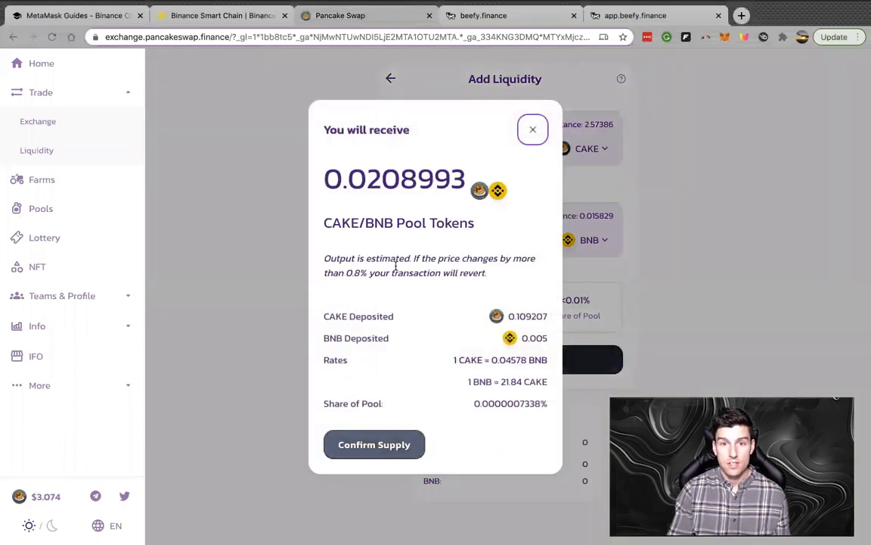
{"action": "left_click", "coordinate": [387, 451]}
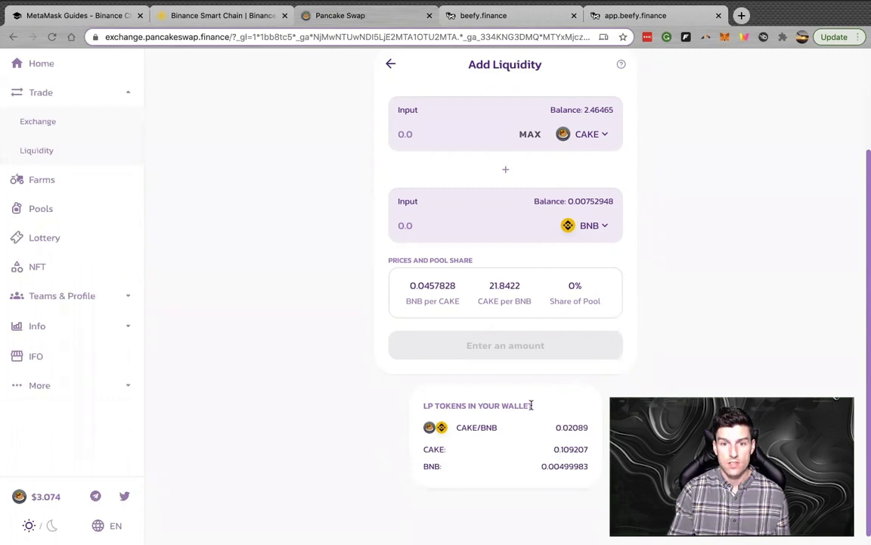
{"action": "left_click_drag", "start_coordinate": [532, 405], "coordinate": [422, 405]}
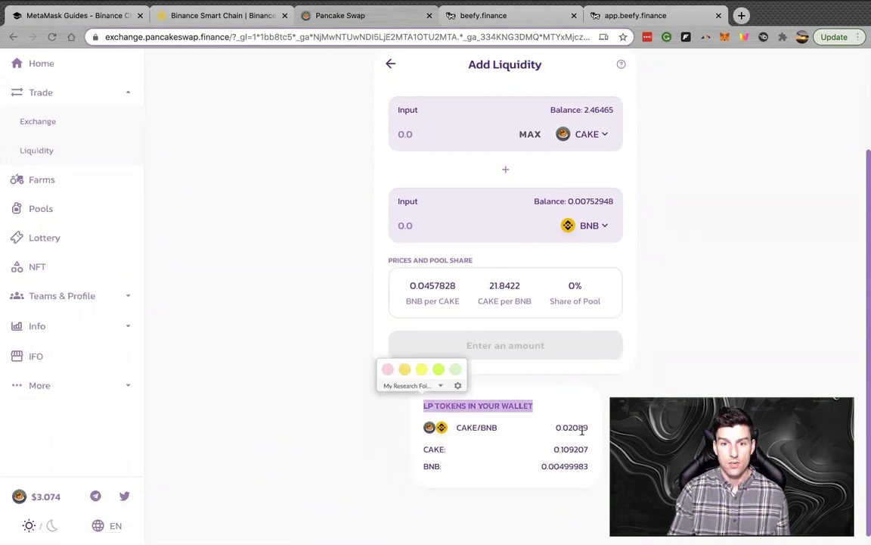
{"action": "left_click_drag", "start_coordinate": [587, 428], "coordinate": [555, 429]}
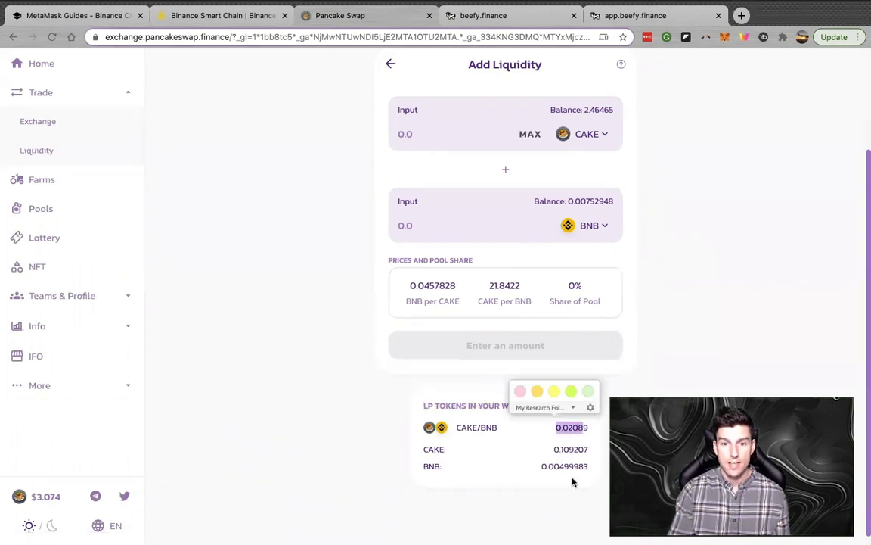
Step: Open the Farms page and approve the contract for the CAKE-BNB LP farm, confirming it in the wallet
{"action": "scroll", "coordinate": [685, 370], "scroll_direction": "up", "scroll_amount": 5}
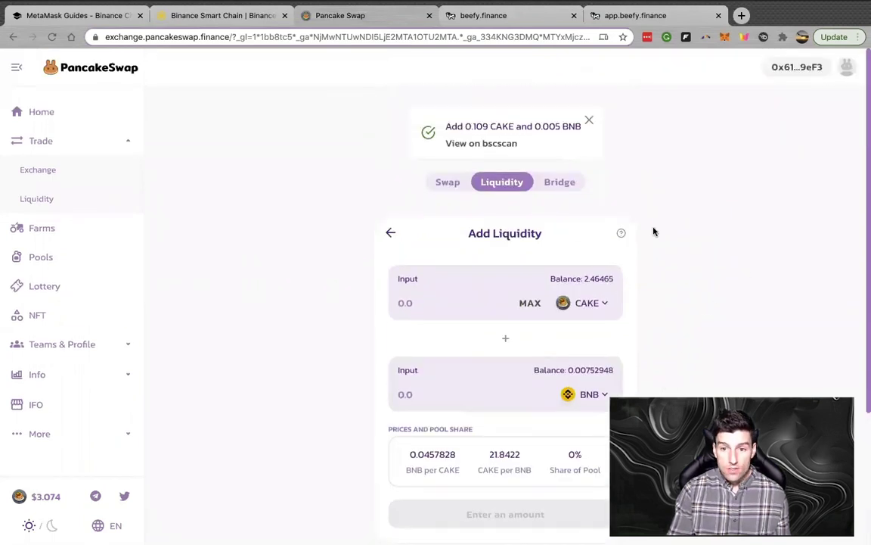
{"action": "left_click", "coordinate": [55, 234]}
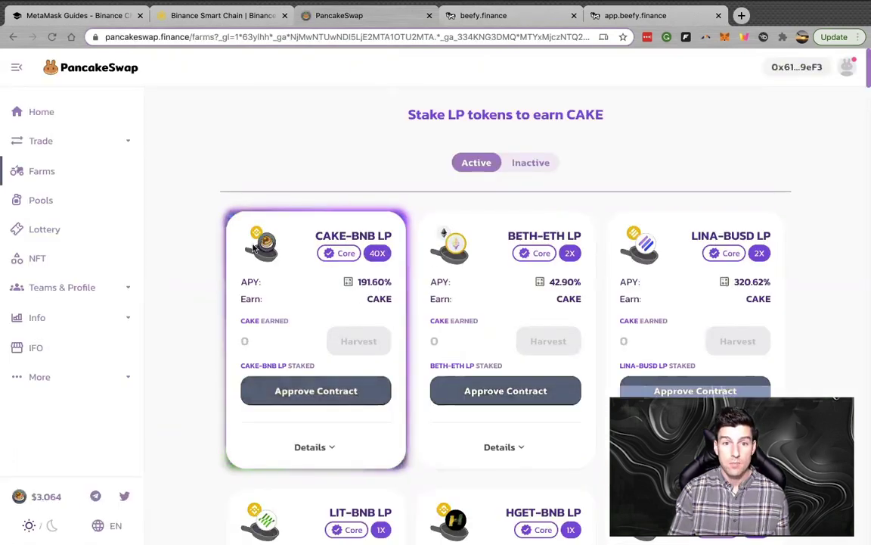
{"action": "left_click", "coordinate": [317, 391]}
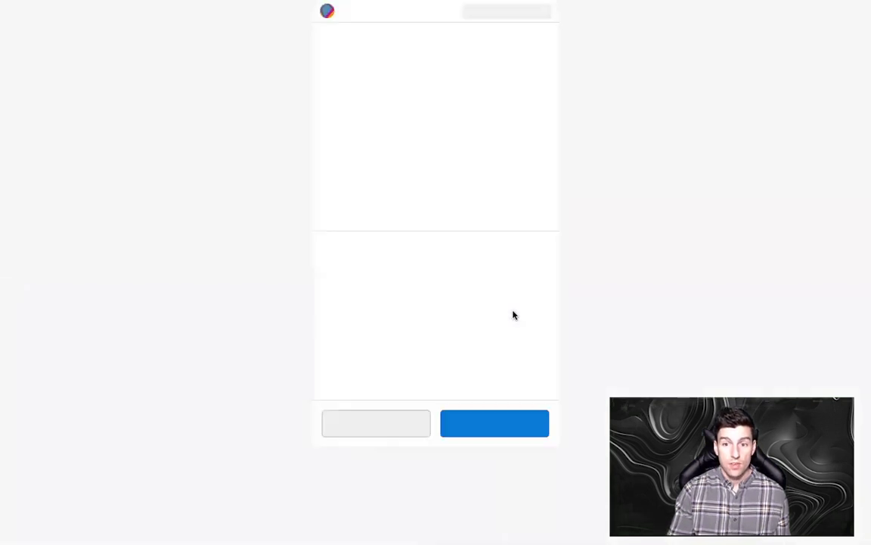
{"action": "left_click", "coordinate": [482, 422]}
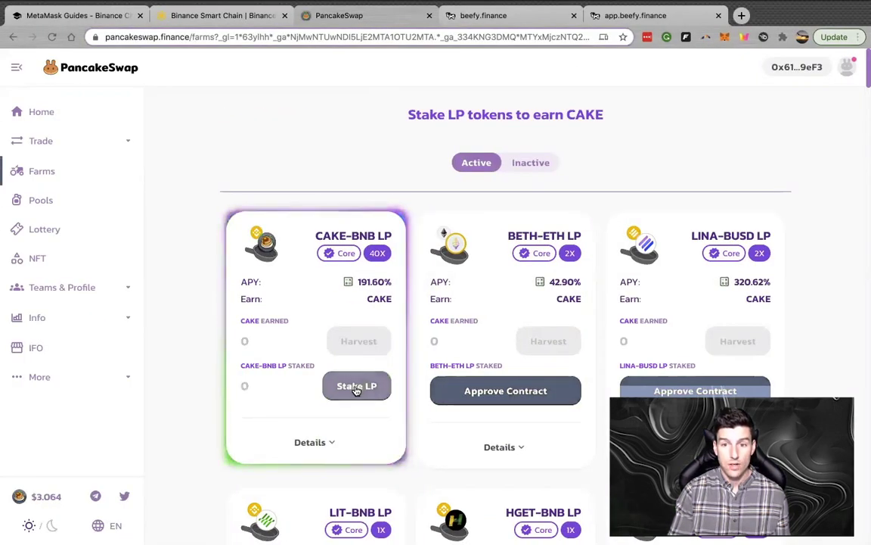
Step: Stake the maximum amount of CAKE-BNB LP tokens in the farm, confirm the deposit in the wallet, and check the staked amount
{"action": "left_click", "coordinate": [356, 388]}
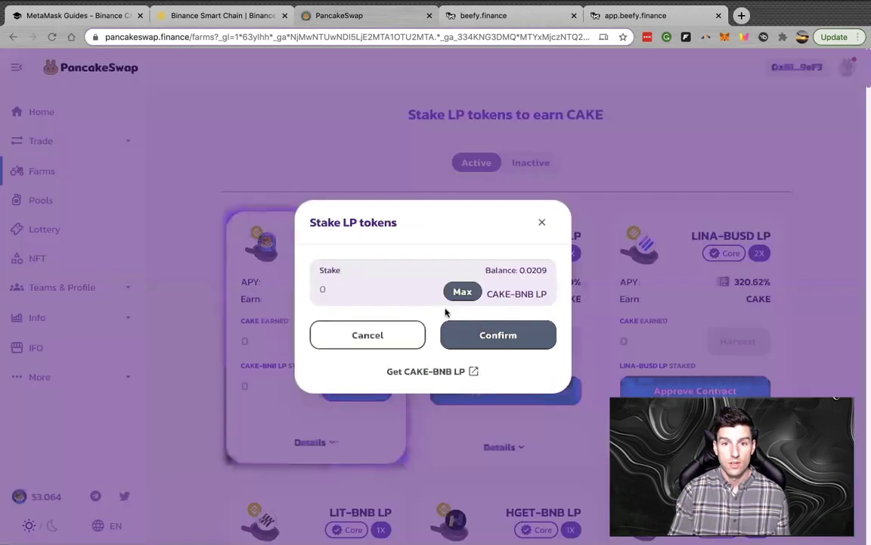
{"action": "left_click", "coordinate": [463, 295]}
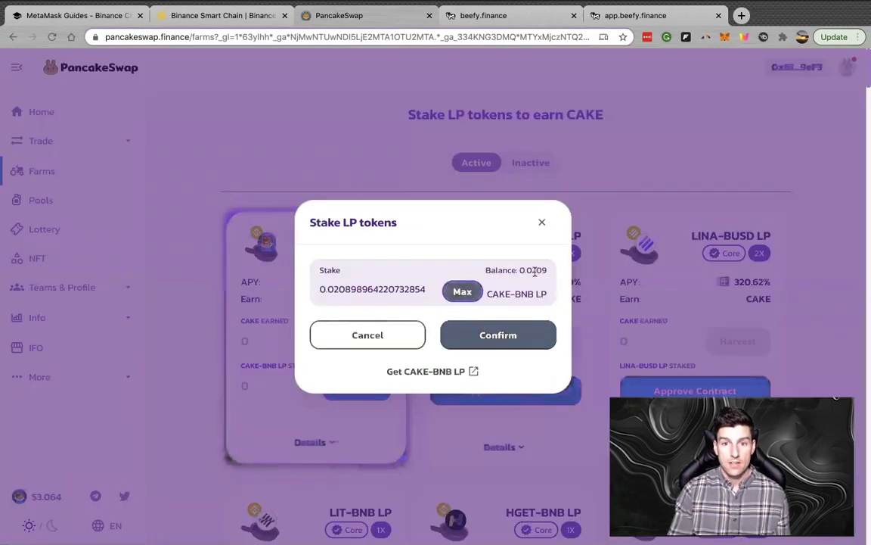
{"action": "left_click", "coordinate": [512, 345]}
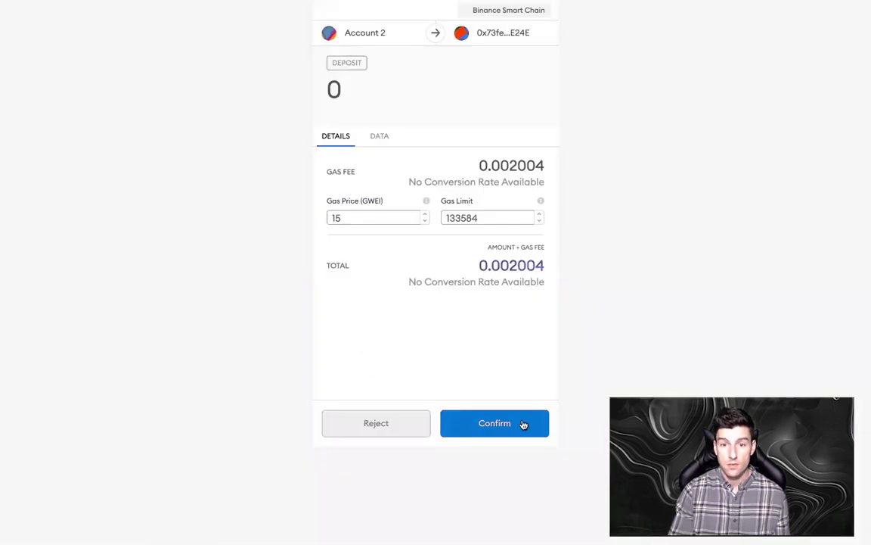
{"action": "left_click", "coordinate": [523, 425]}
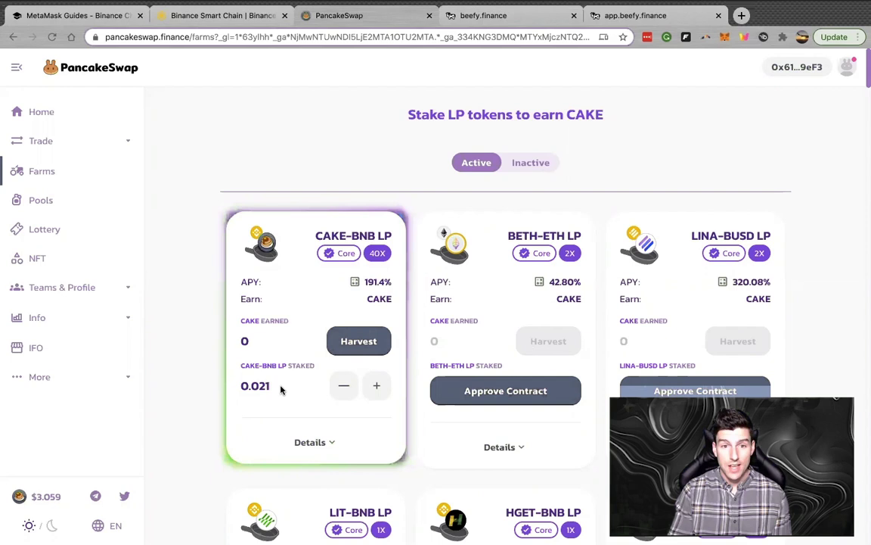
{"action": "left_click_drag", "start_coordinate": [280, 389], "coordinate": [241, 385]}
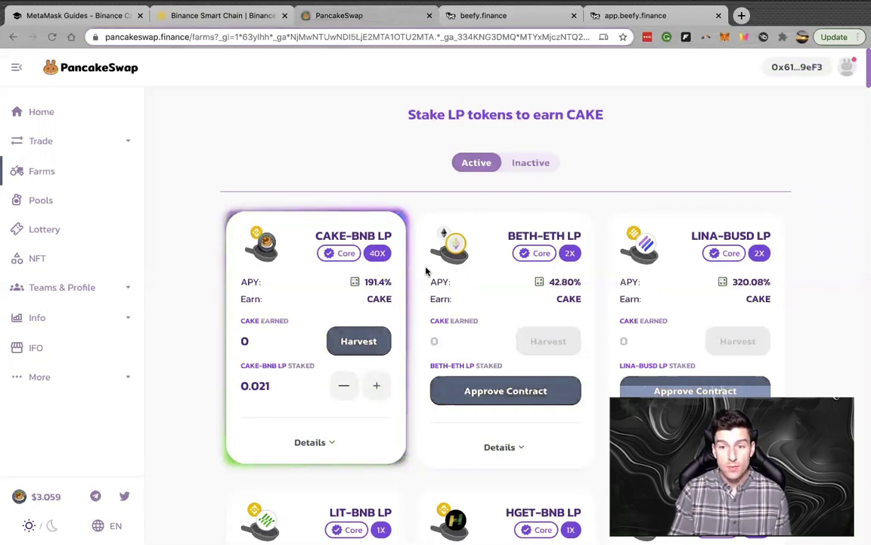
Step: Examine the active SYRUP pools and their APRs on the Pools page, ending at the CAKE Pool
{"action": "left_click", "coordinate": [38, 205]}
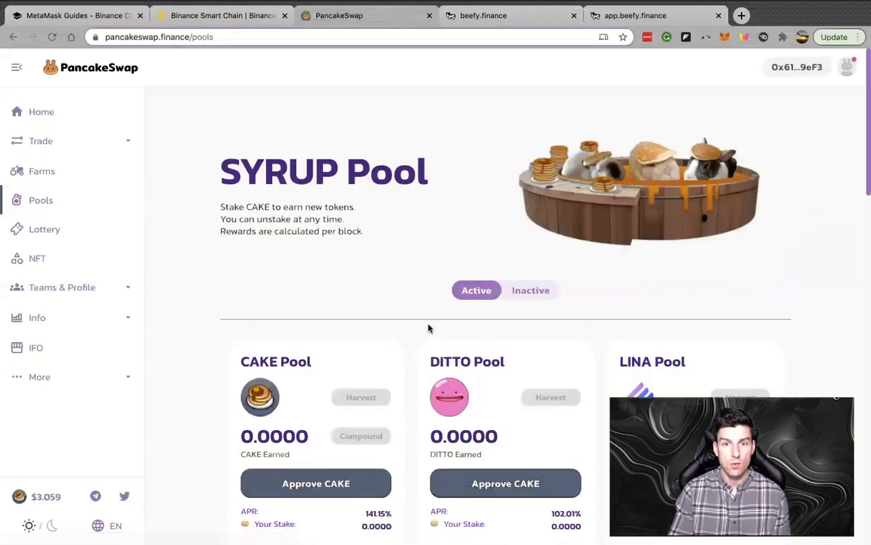
{"action": "scroll", "coordinate": [421, 300], "scroll_direction": "down", "scroll_amount": 3}
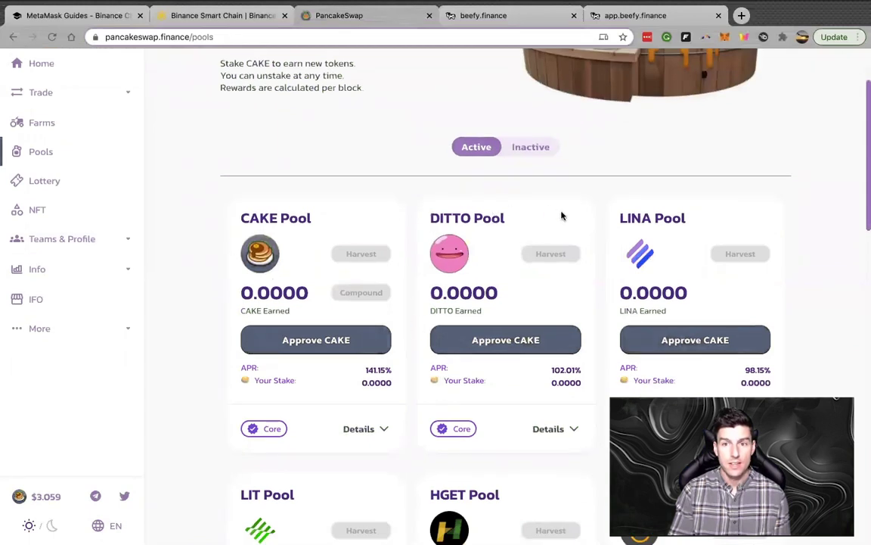
{"action": "left_click", "coordinate": [57, 96]}
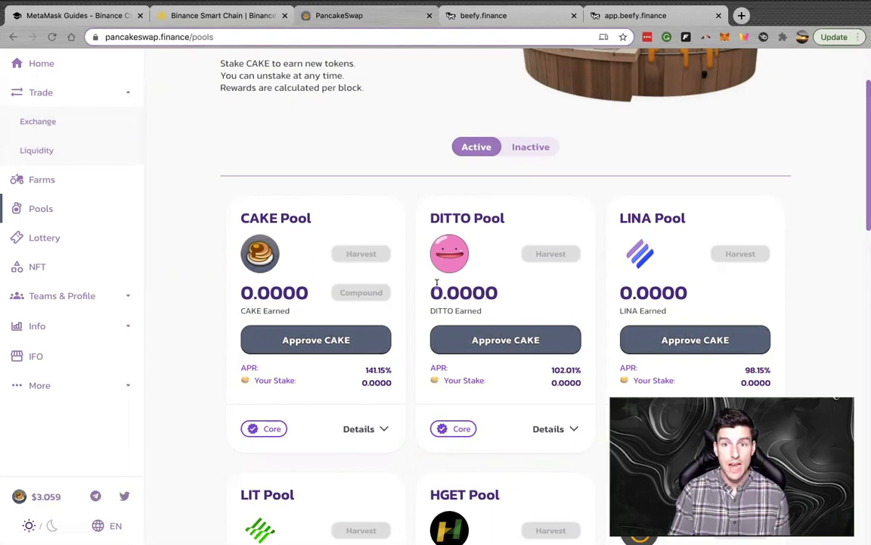
{"action": "scroll", "coordinate": [406, 294], "scroll_direction": "down", "scroll_amount": 10}
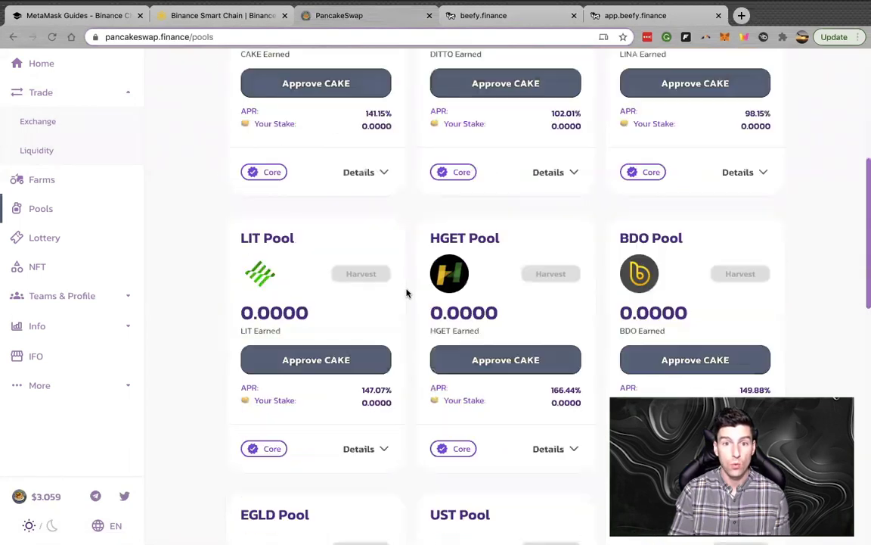
{"action": "scroll", "coordinate": [406, 293], "scroll_direction": "down", "scroll_amount": 4}
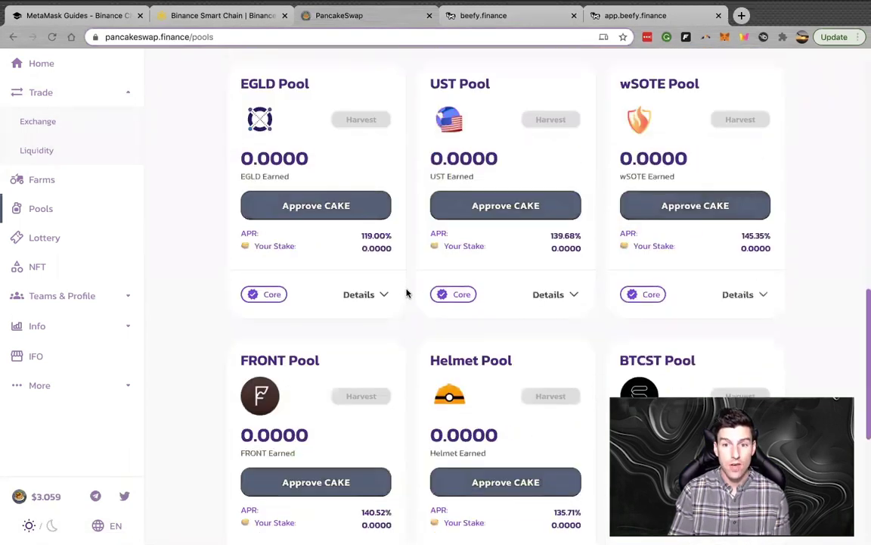
{"action": "scroll", "coordinate": [406, 293], "scroll_direction": "up", "scroll_amount": 5}
{"action": "scroll", "coordinate": [406, 294], "scroll_direction": "up", "scroll_amount": 10}
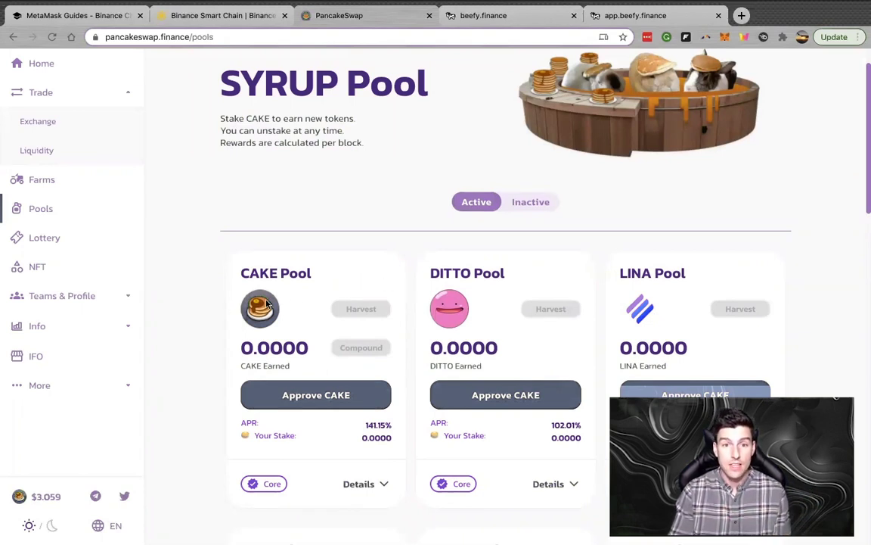
{"action": "left_click_drag", "start_coordinate": [317, 277], "coordinate": [236, 275]}
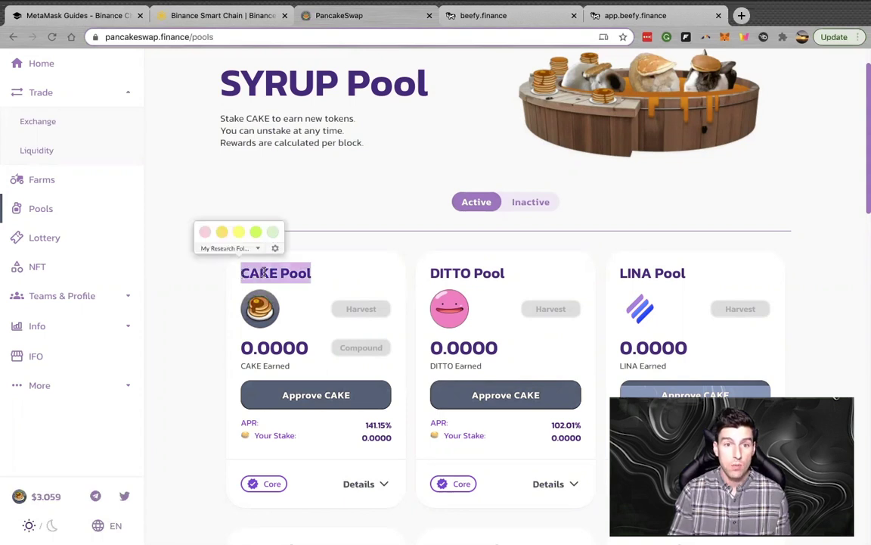
{"action": "left_click", "coordinate": [273, 315]}
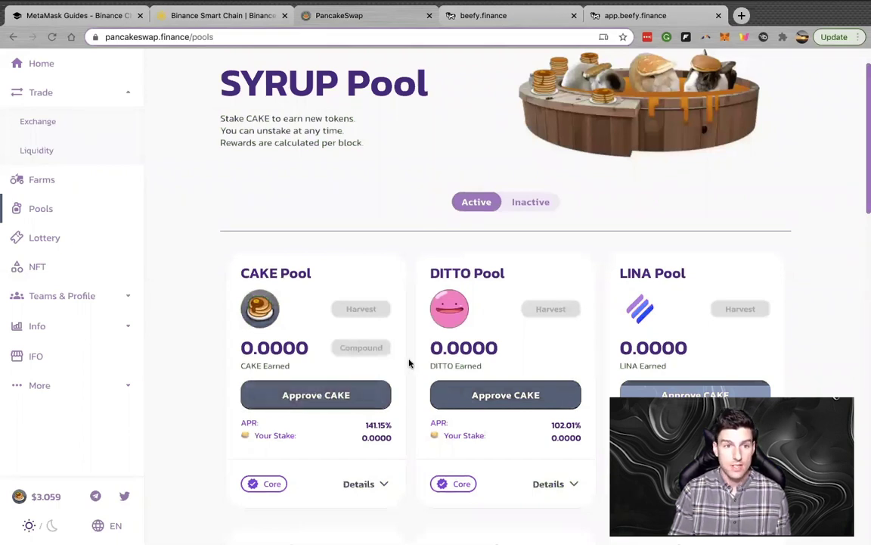
Step: Open the Lottery page and examine the current round's total pot, prize breakdown and how the CAKE lottery works
{"action": "left_click", "coordinate": [63, 239]}
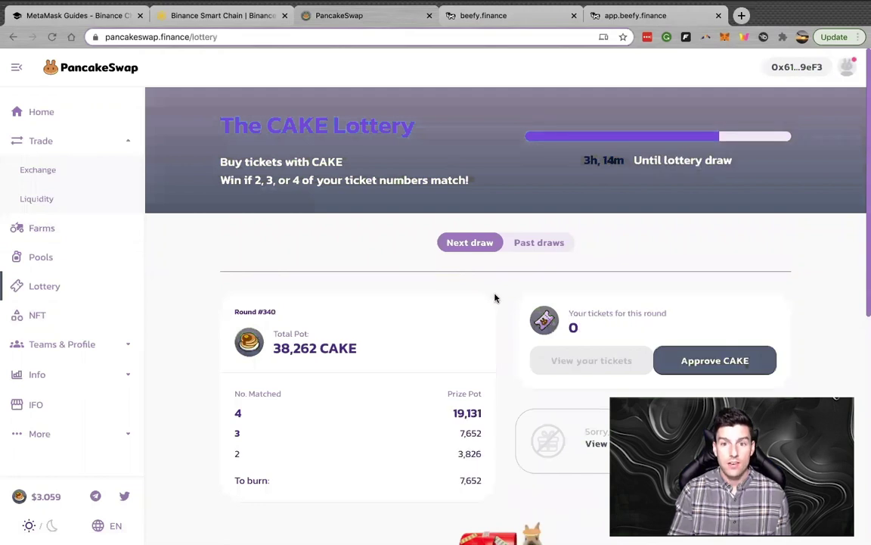
{"action": "scroll", "coordinate": [495, 297], "scroll_direction": "down", "scroll_amount": 2}
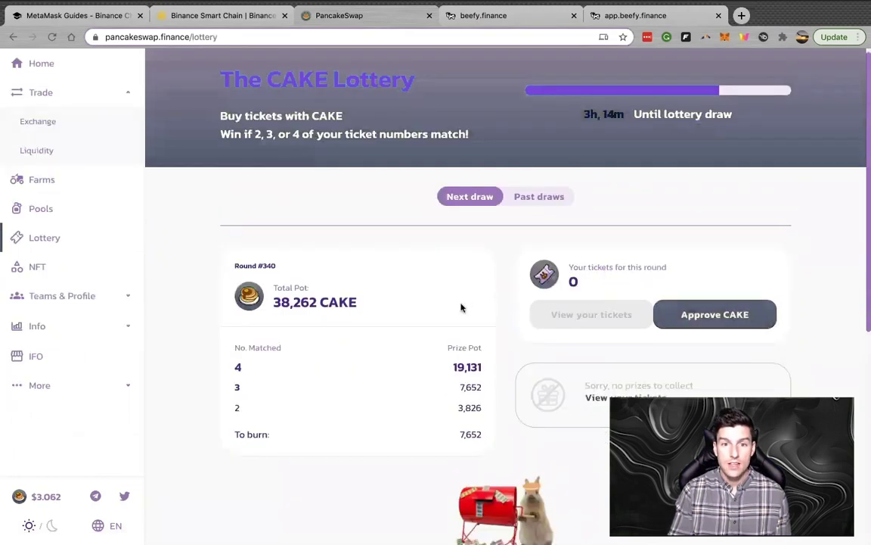
{"action": "triple_click", "coordinate": [309, 309]}
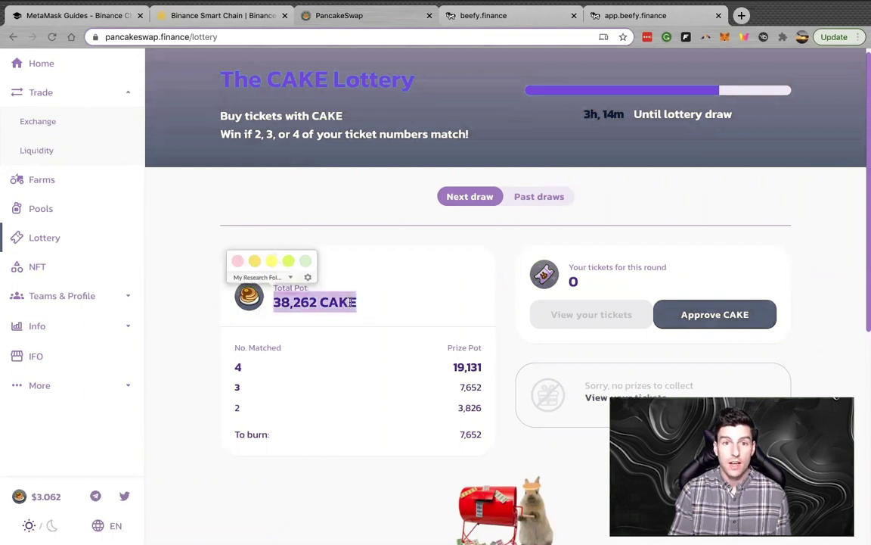
{"action": "left_click", "coordinate": [391, 305]}
{"action": "scroll", "coordinate": [449, 295], "scroll_direction": "down", "scroll_amount": 5}
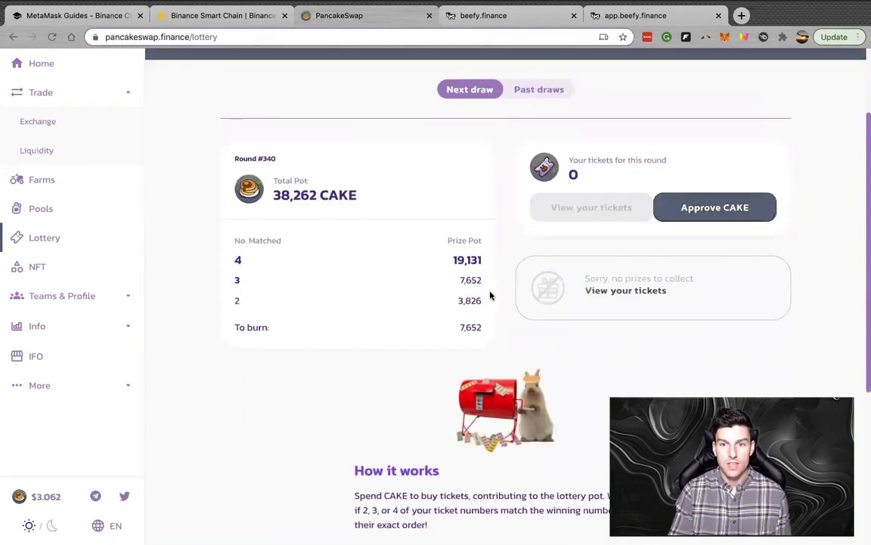
{"action": "scroll", "coordinate": [490, 296], "scroll_direction": "up", "scroll_amount": 5}
{"action": "scroll", "coordinate": [490, 296], "scroll_direction": "up", "scroll_amount": 2}
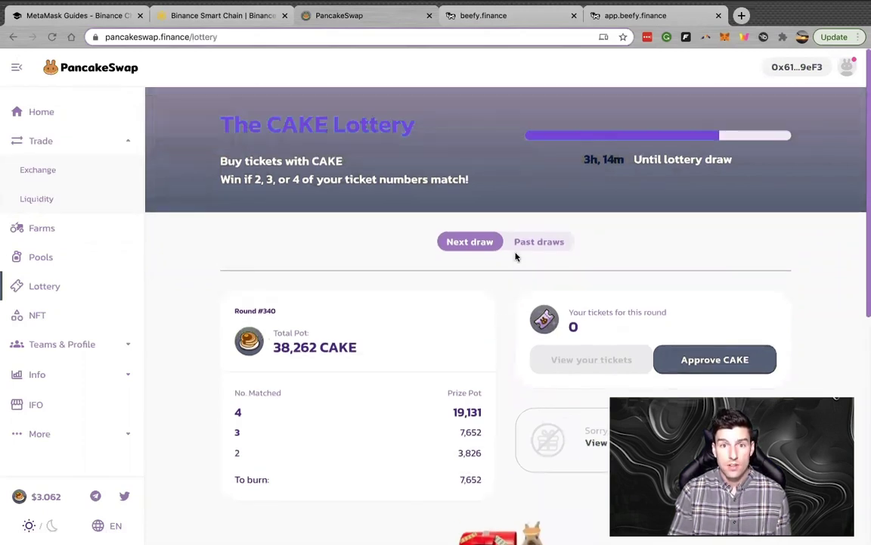
{"action": "left_click_drag", "start_coordinate": [316, 128], "coordinate": [236, 129]}
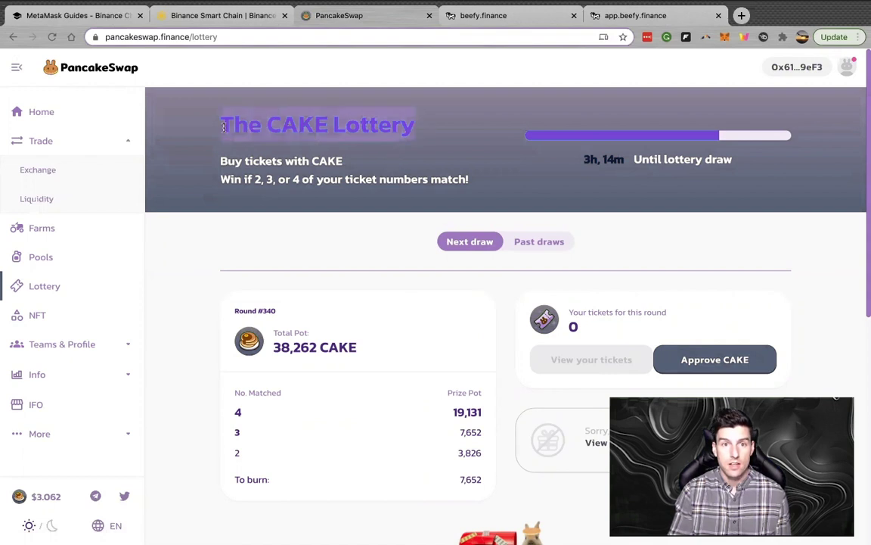
{"action": "left_click", "coordinate": [371, 133]}
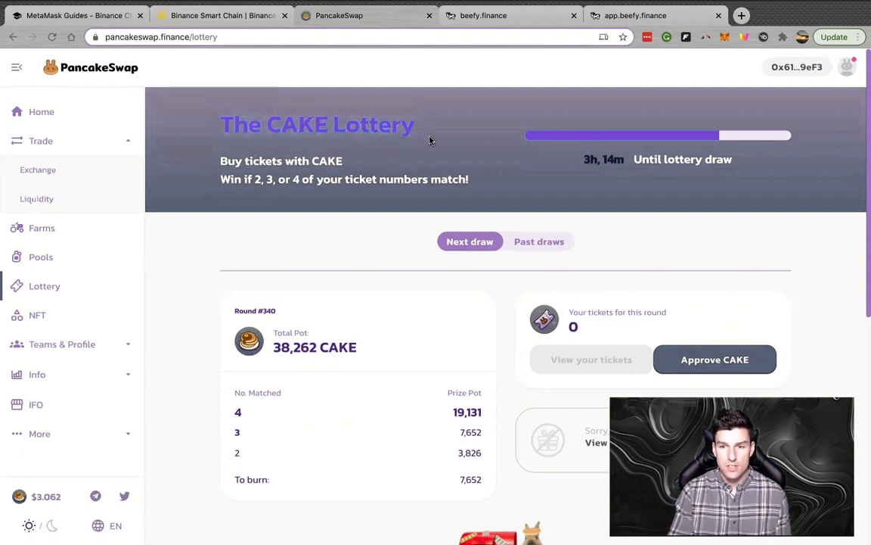
Step: Open the NFT page and look through the collectible bunny NFTs that can be traded in for CAKE
{"action": "left_click", "coordinate": [35, 313]}
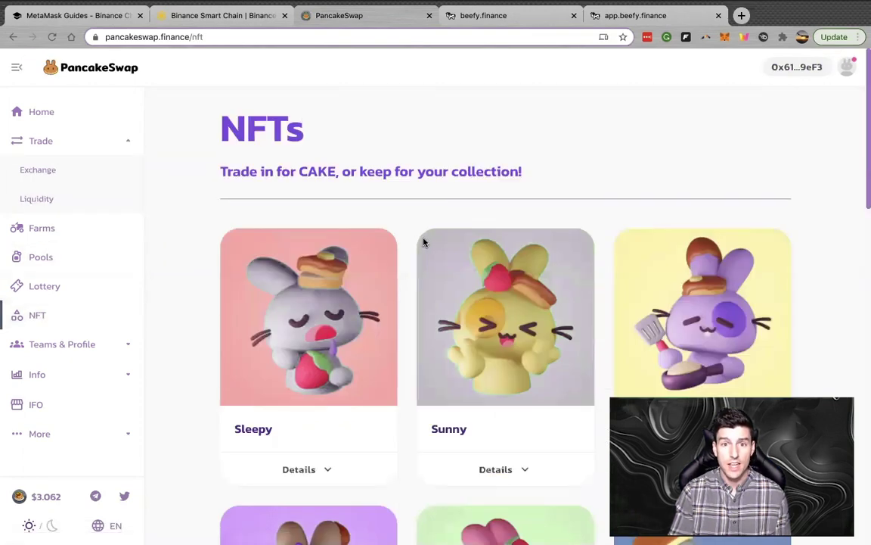
{"action": "scroll", "coordinate": [424, 242], "scroll_direction": "down", "scroll_amount": 5}
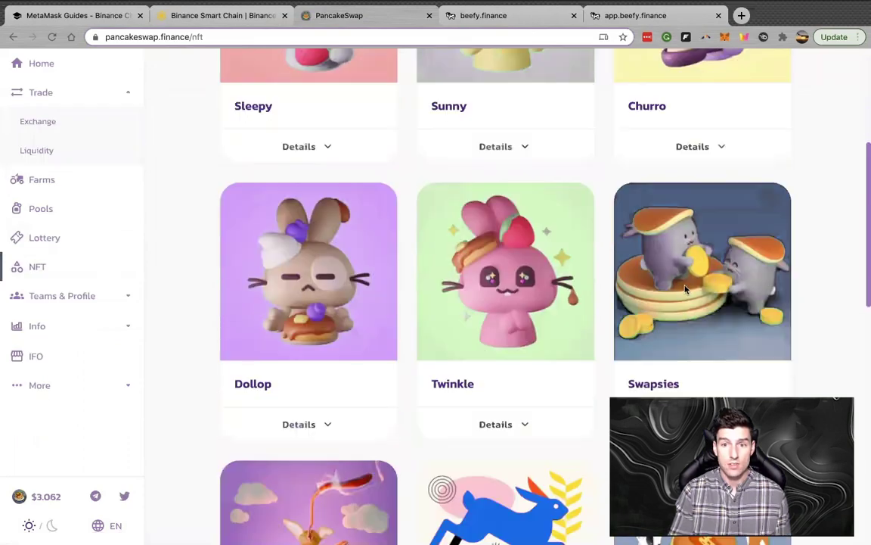
{"action": "scroll", "coordinate": [685, 289], "scroll_direction": "down", "scroll_amount": 5}
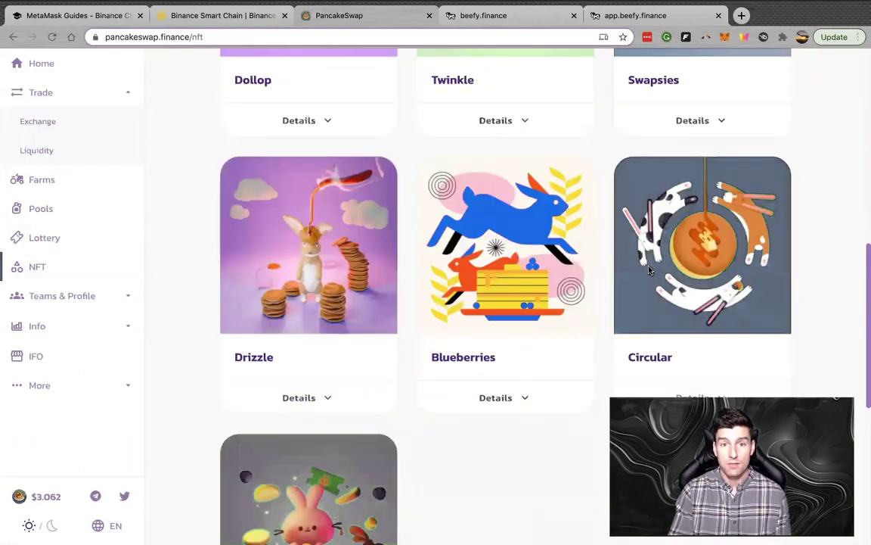
{"action": "scroll", "coordinate": [649, 270], "scroll_direction": "up", "scroll_amount": 5}
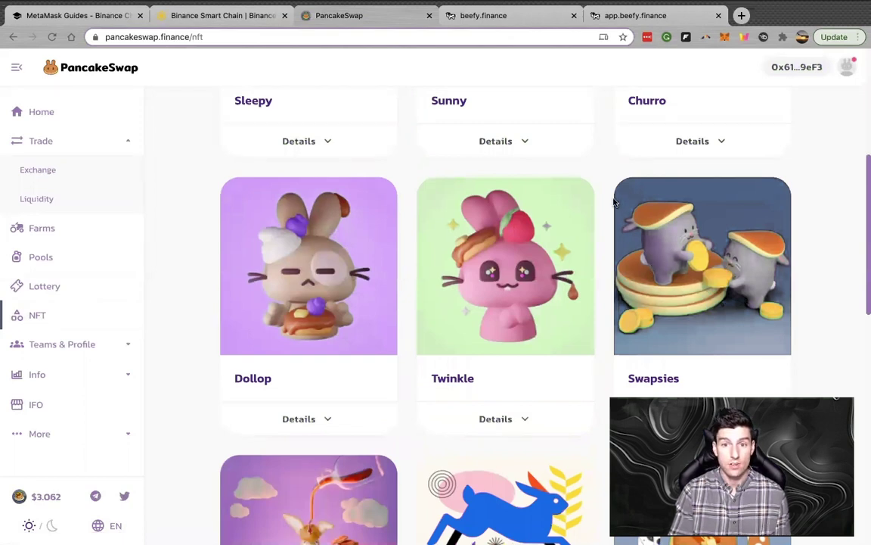
{"action": "scroll", "coordinate": [594, 258], "scroll_direction": "up", "scroll_amount": 5}
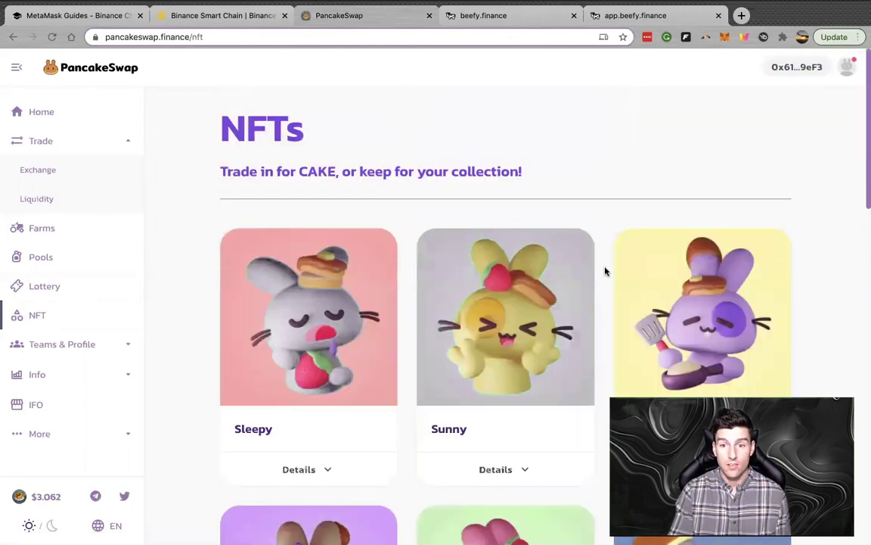